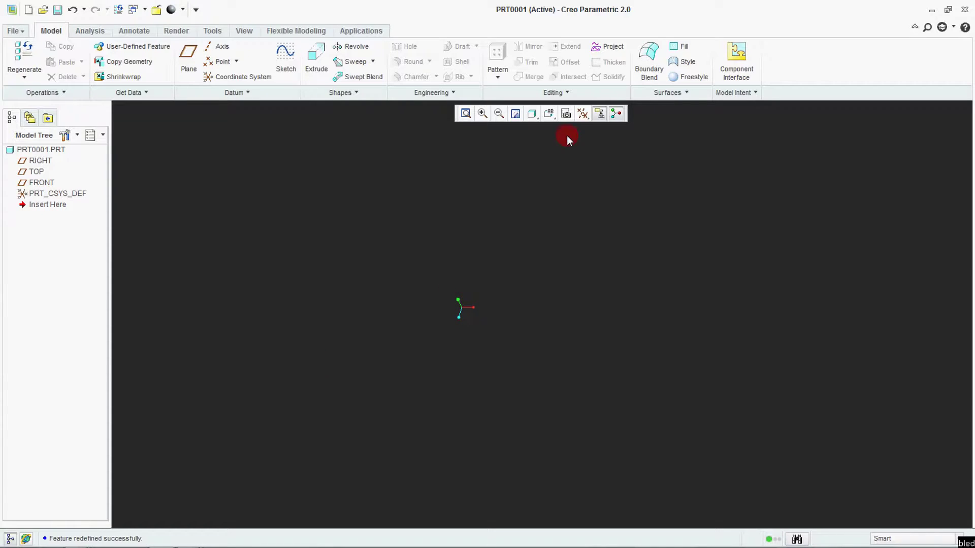
Turn on Plane Display and refit the view around the RIGHT, TOP and FRONT planes.
click(582, 114)
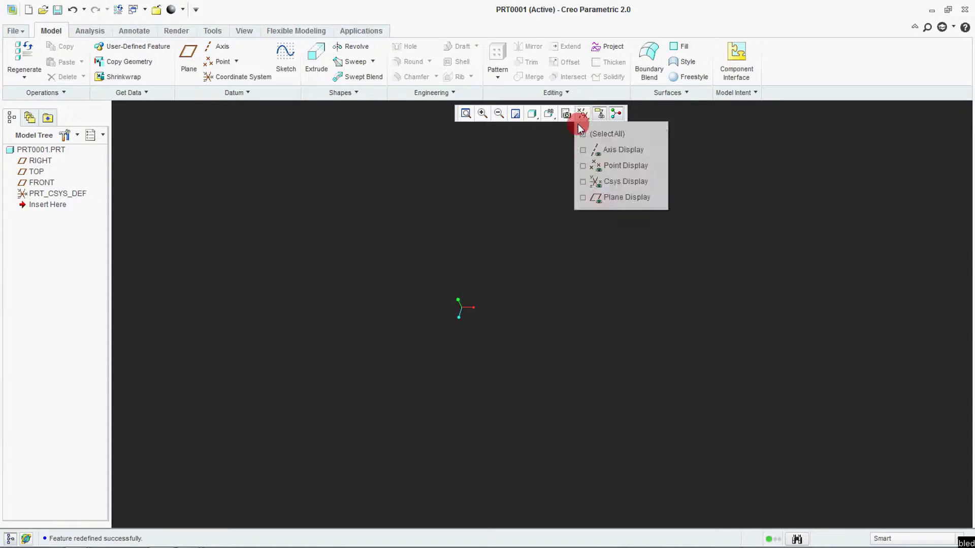
click(608, 197)
click(227, 261)
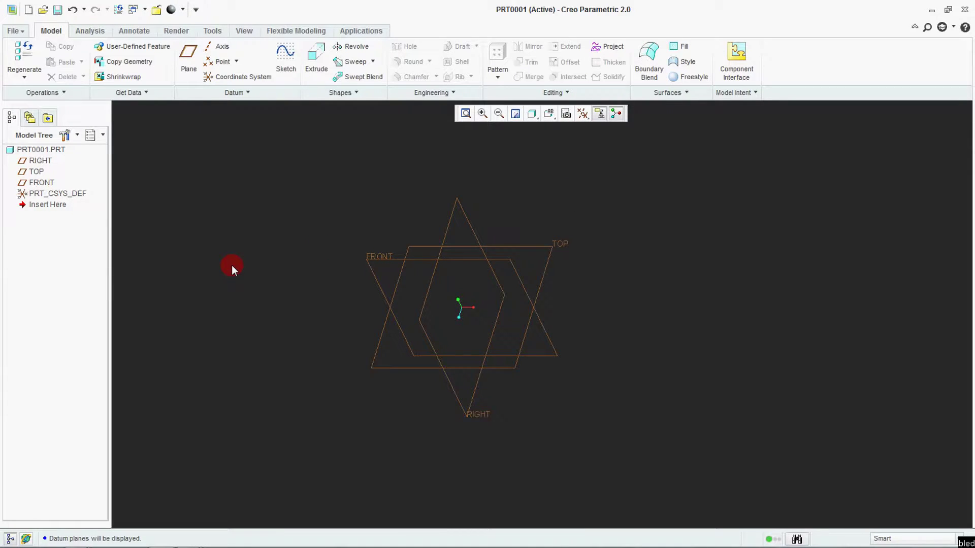
key(ctrl+d)
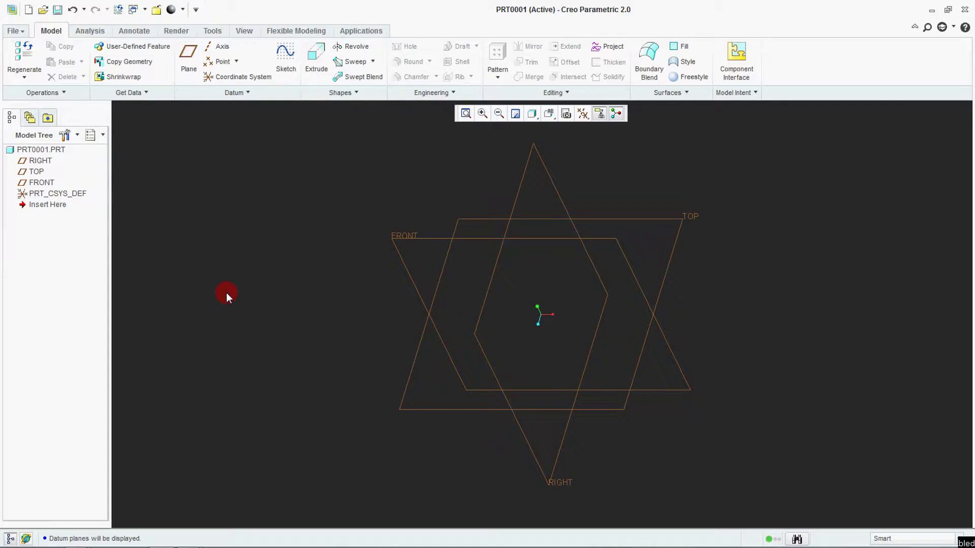
Sketch a rectangle on the FRONT plane for a new extrusion.
click(312, 60)
click(431, 243)
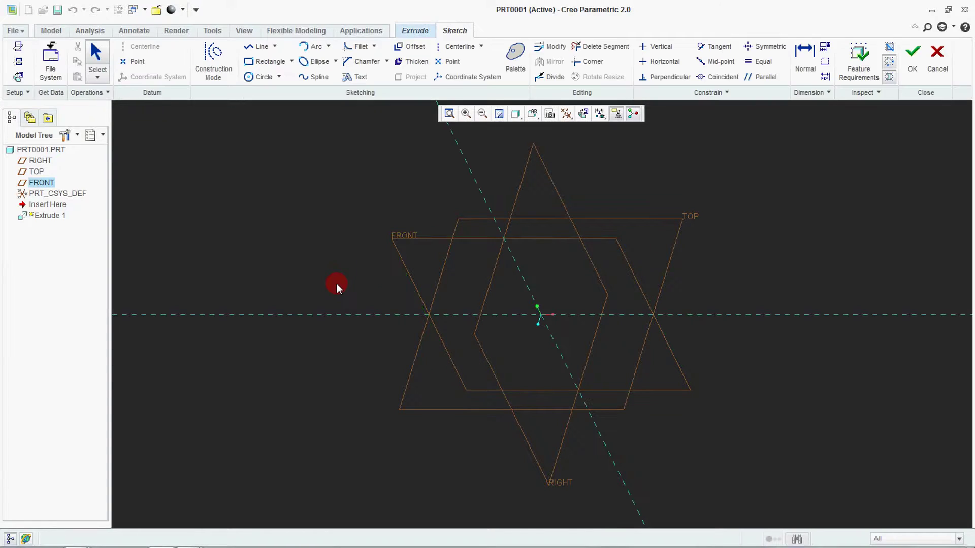
click(267, 61)
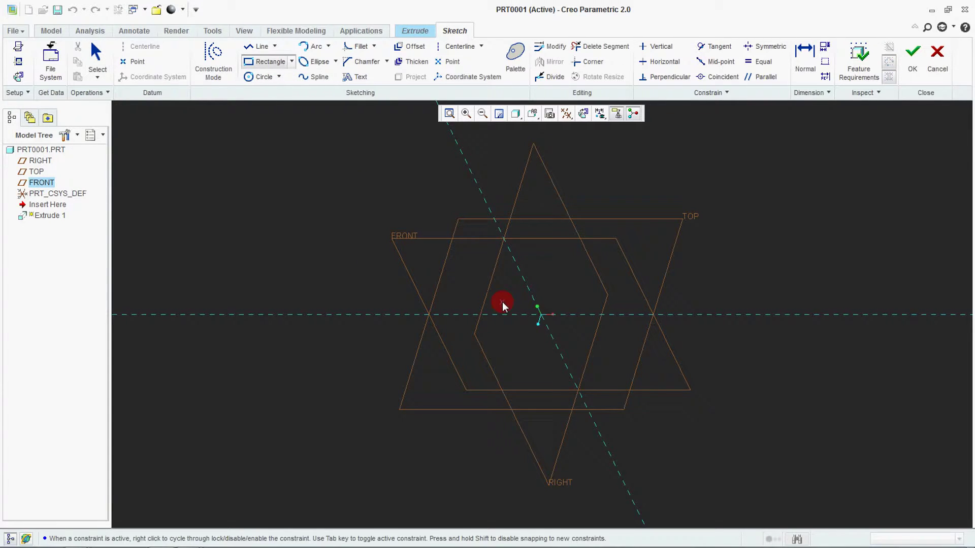
click(456, 288)
click(601, 316)
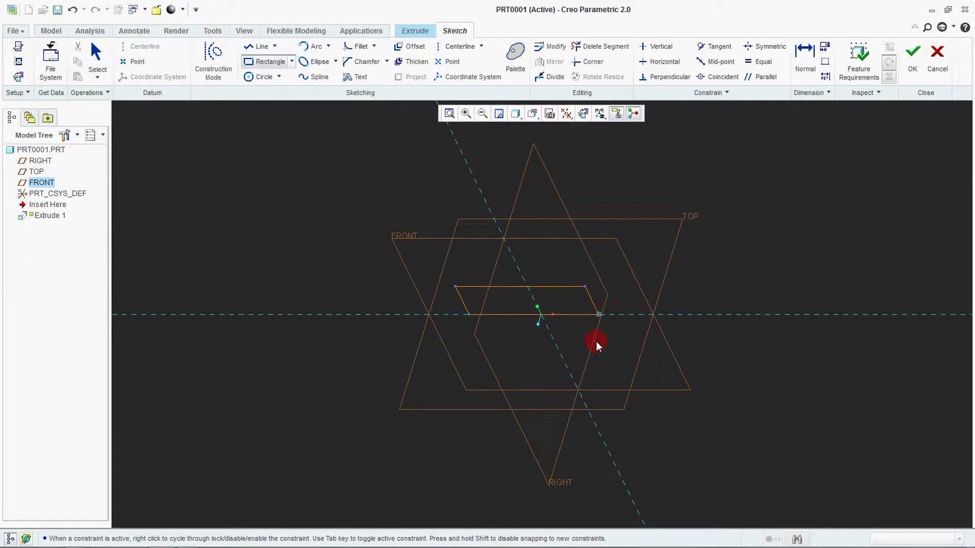
middle_click(621, 288)
click(913, 54)
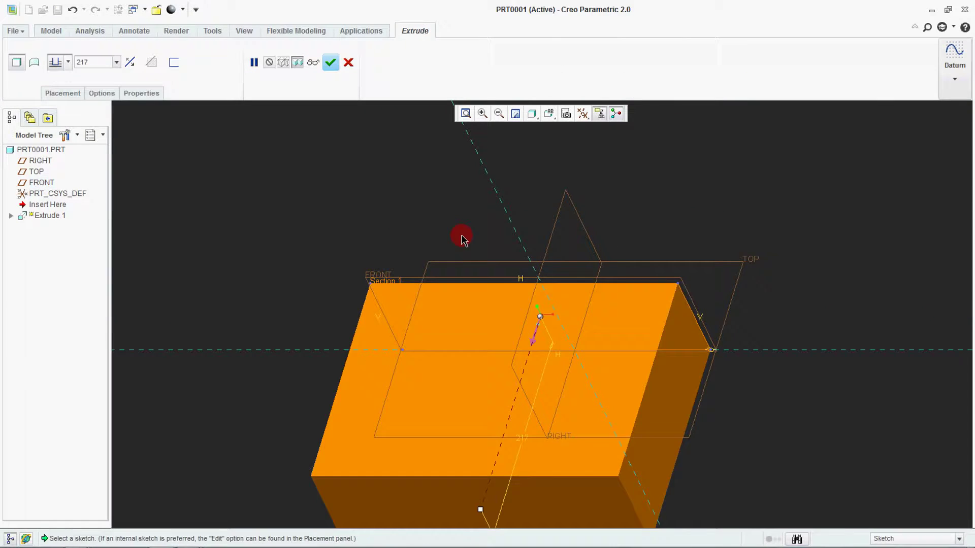
Extrude the rectangle symmetrically 250 deep to complete the box.
right_click(468, 400)
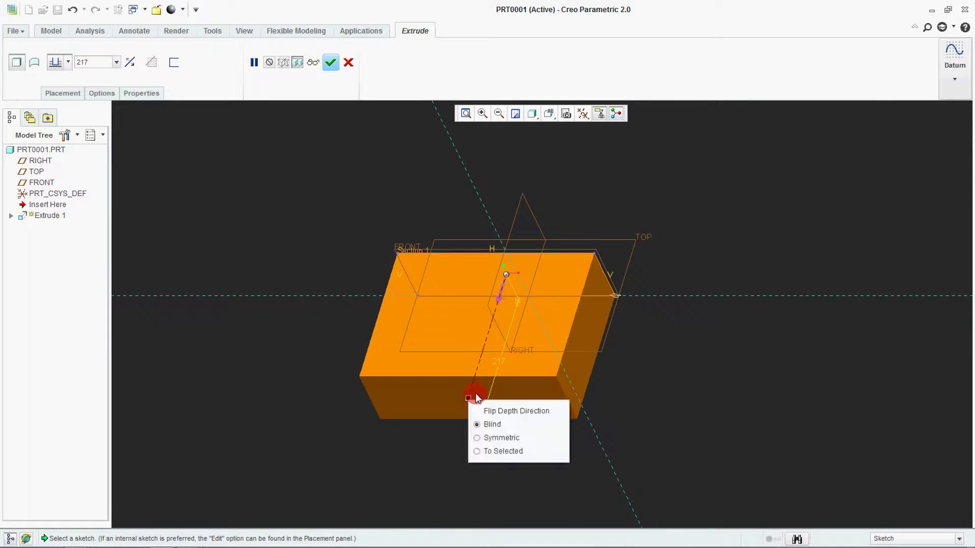
click(490, 439)
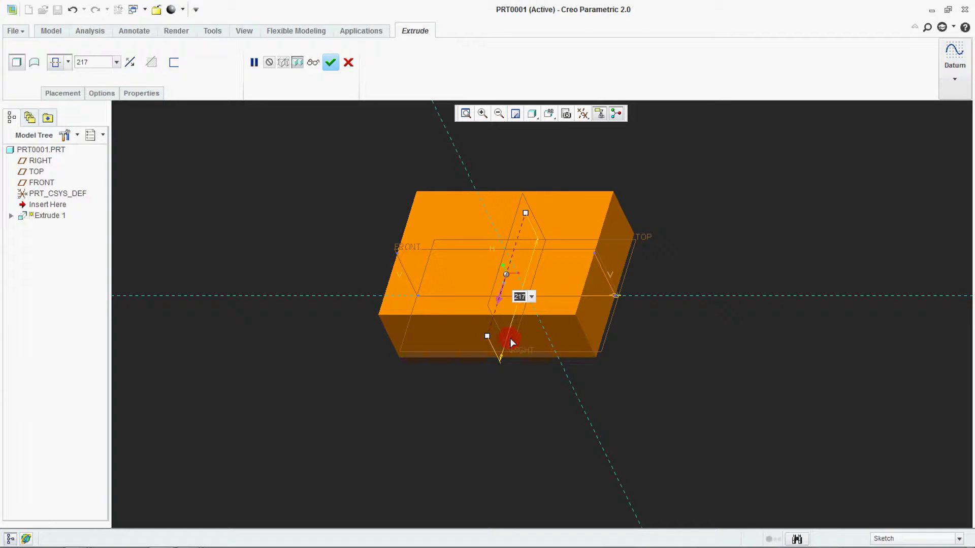
text(250)
key(Return)
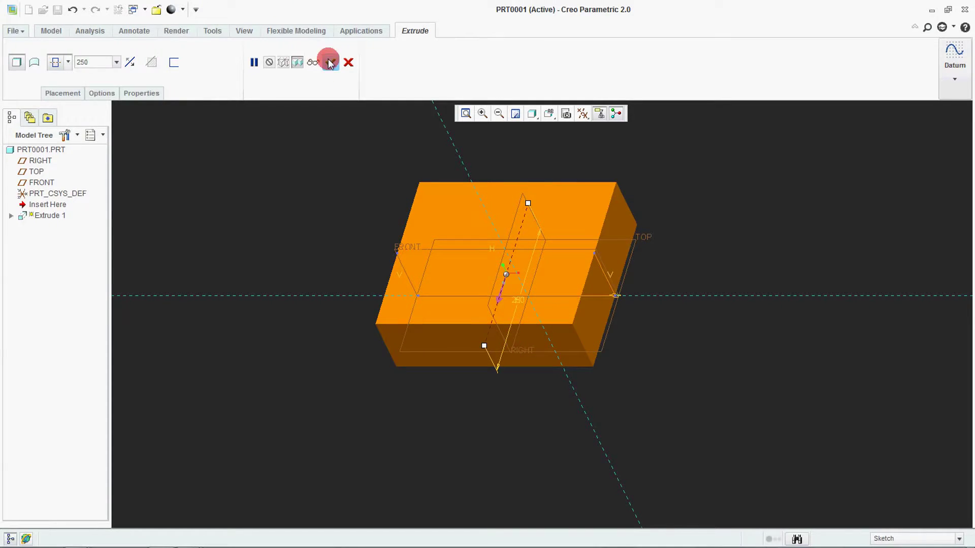
click(330, 62)
middle_drag(295, 307, 350, 302)
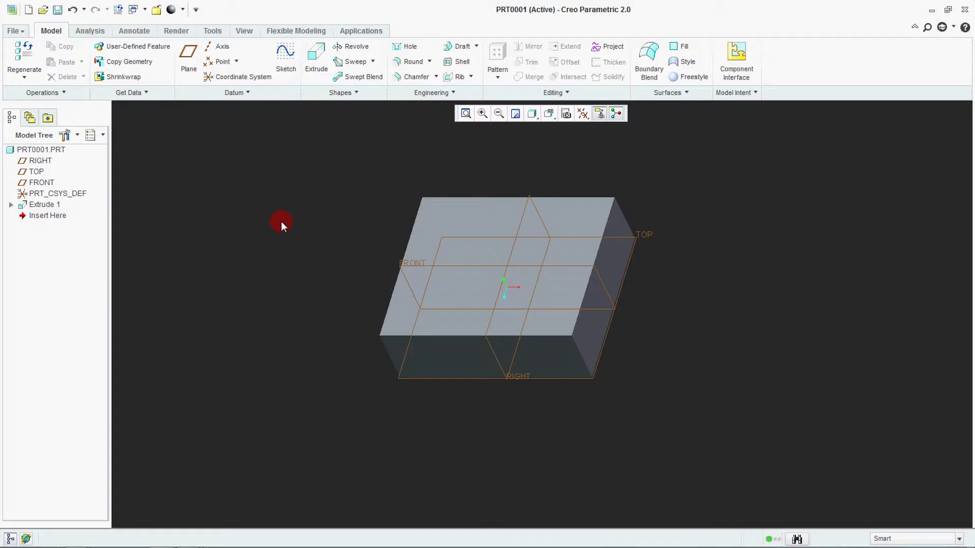
Show the box as Shading With Edges and orbit it.
click(535, 114)
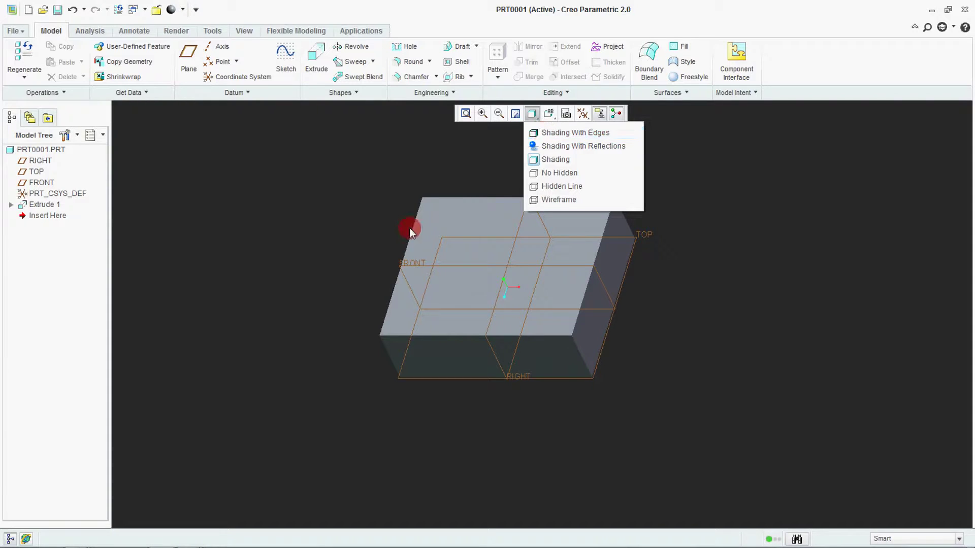
click(367, 232)
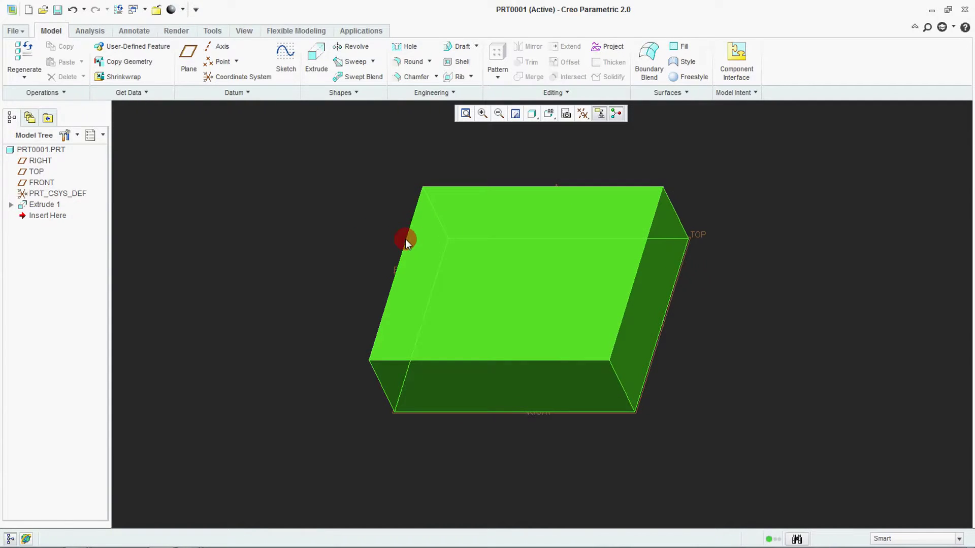
click(532, 116)
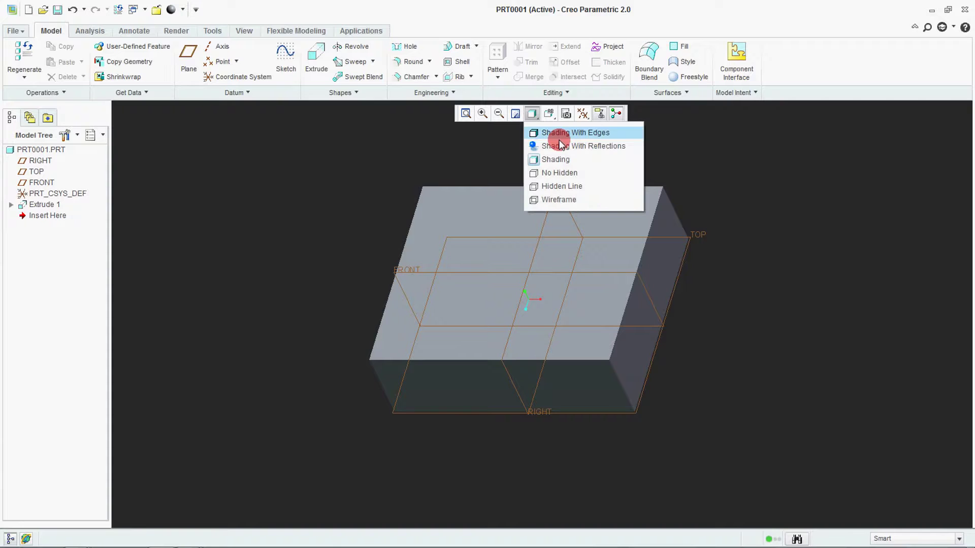
click(557, 133)
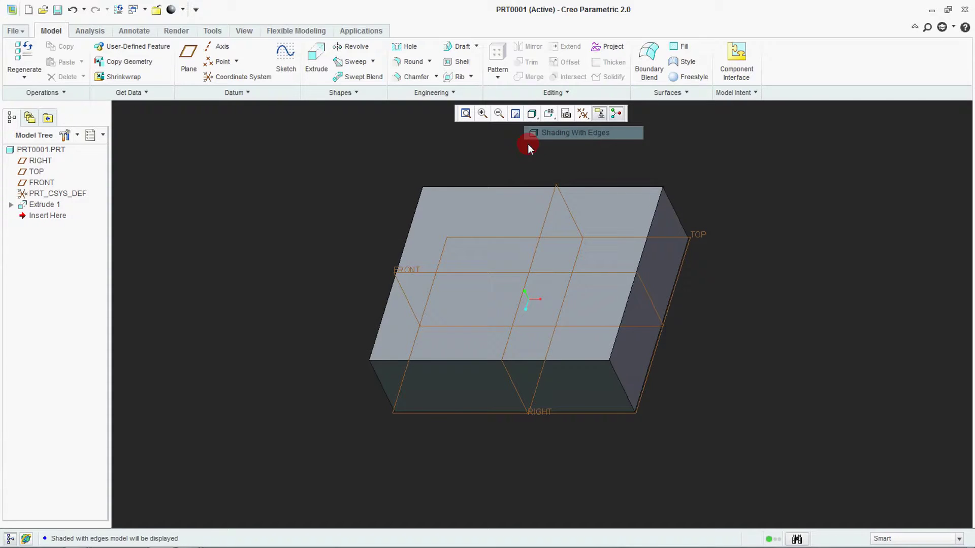
middle_drag(426, 368, 223, 343)
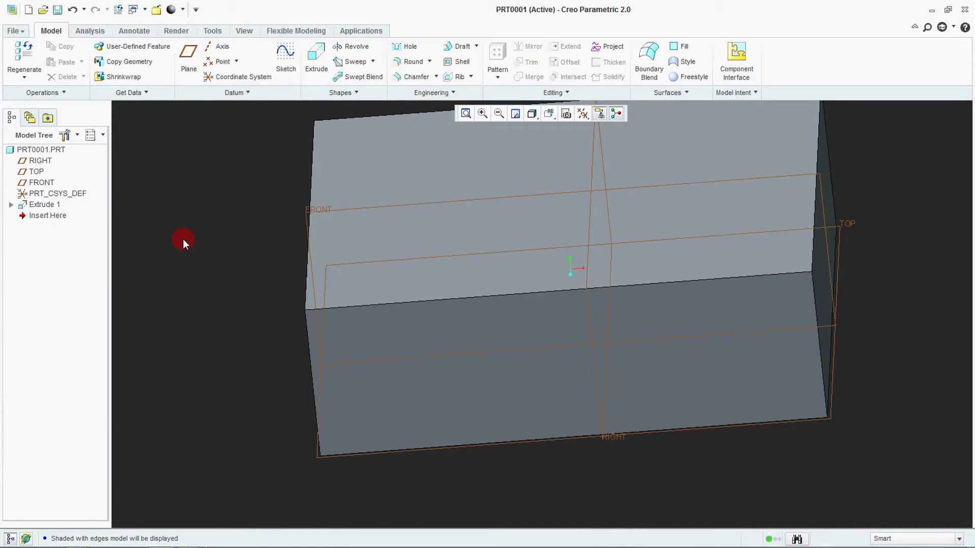
Switch the box to Shading With Reflections and view it from another angle.
click(532, 115)
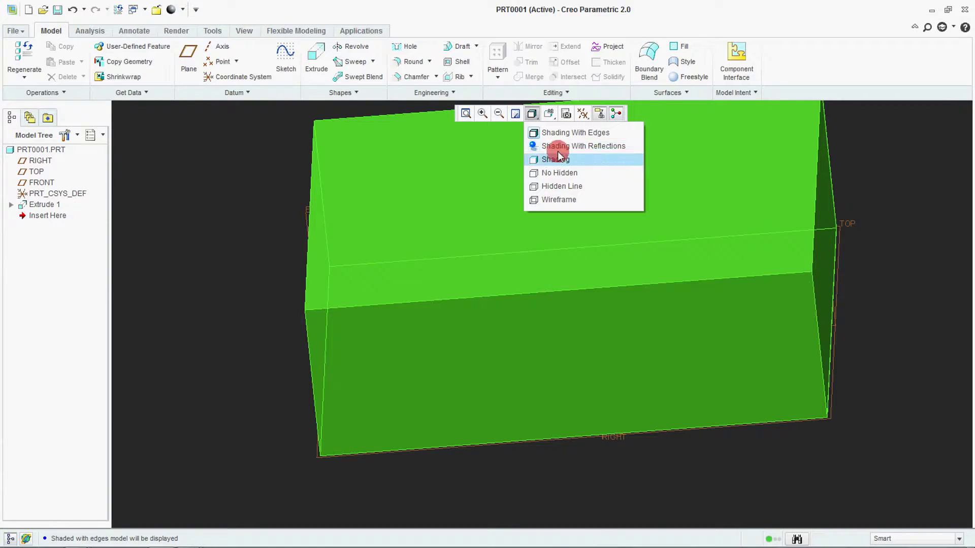
click(556, 146)
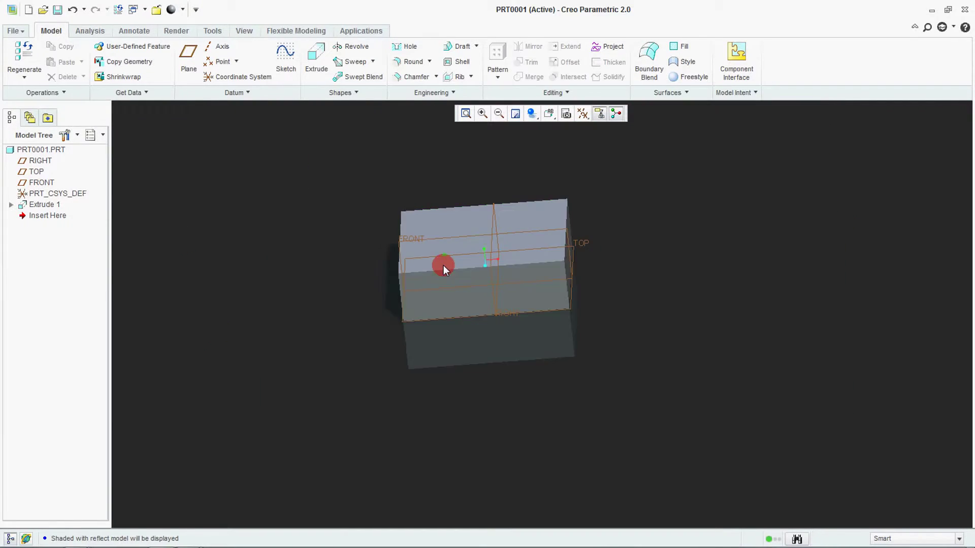
mouse_move(480, 362)
middle_down()
mouse_move(434, 350)
mouse_move(374, 386)
mouse_move(412, 360)
mouse_move(398, 337)
mouse_move(386, 355)
mouse_move(436, 410)
mouse_move(427, 404)
middle_up()
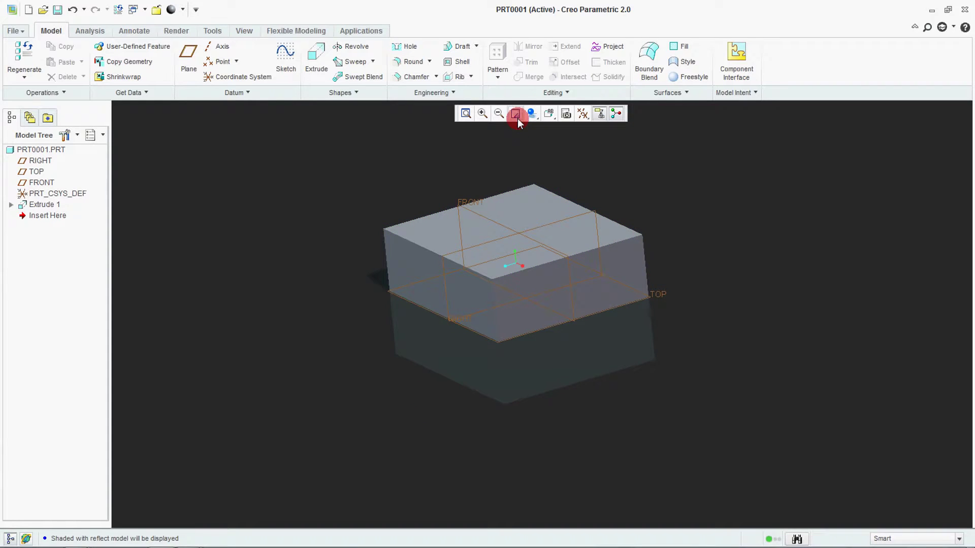
Switch the box to plain Shading and hide the datum planes.
click(533, 114)
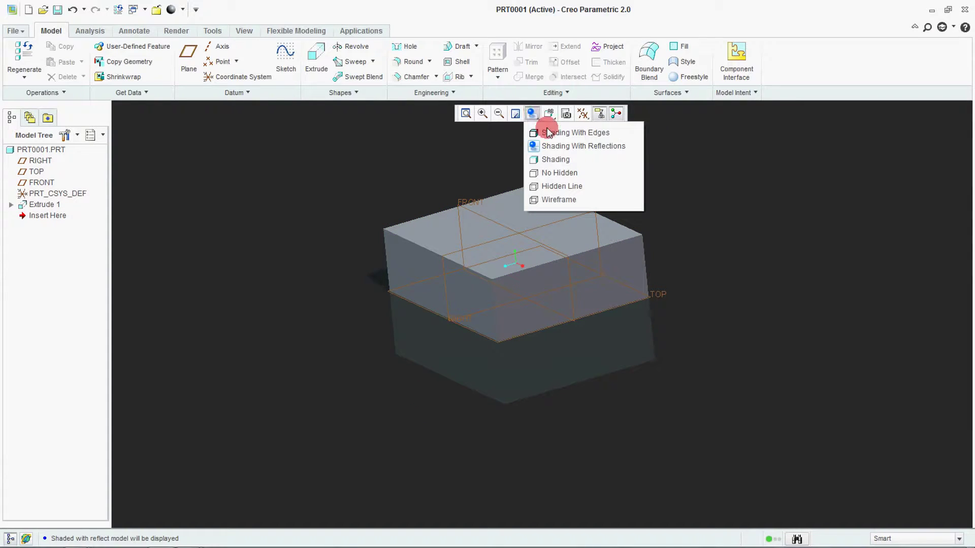
click(546, 161)
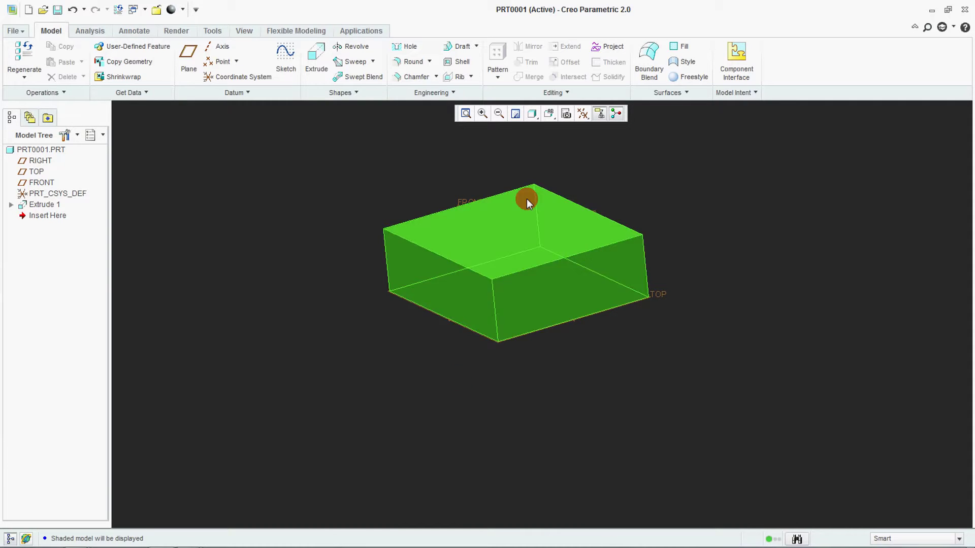
click(583, 114)
click(593, 200)
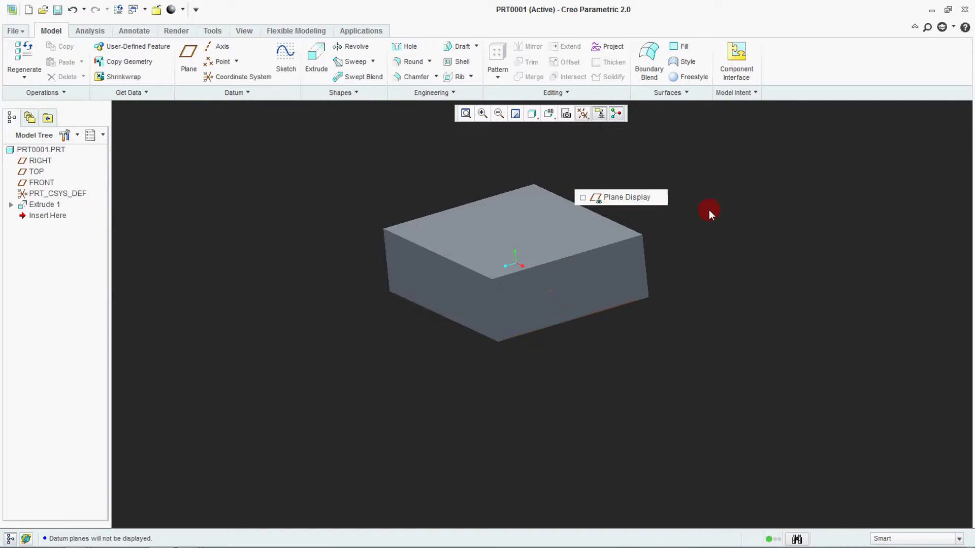
Show the box as No Hidden, then as Hidden Line with grey hidden edges.
click(532, 114)
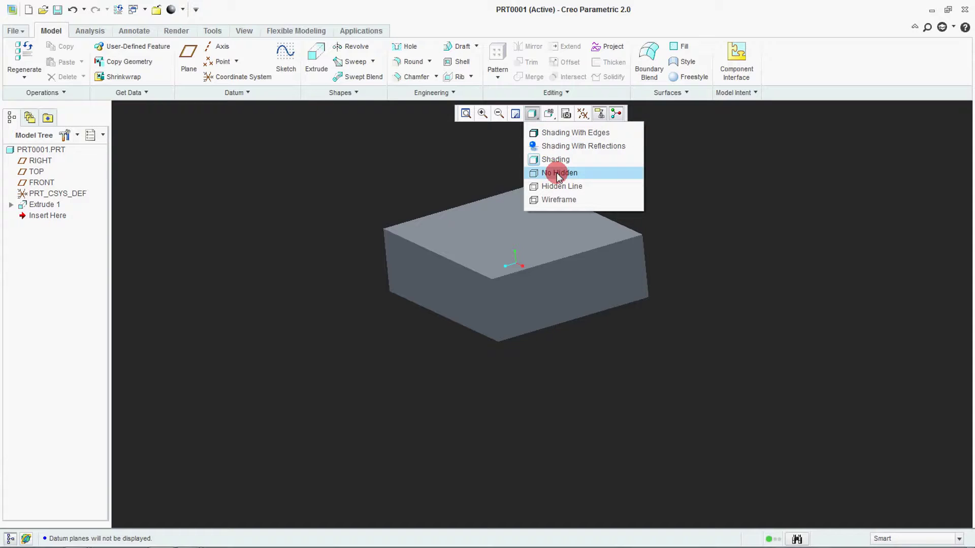
click(556, 175)
middle_drag(436, 391, 449, 374)
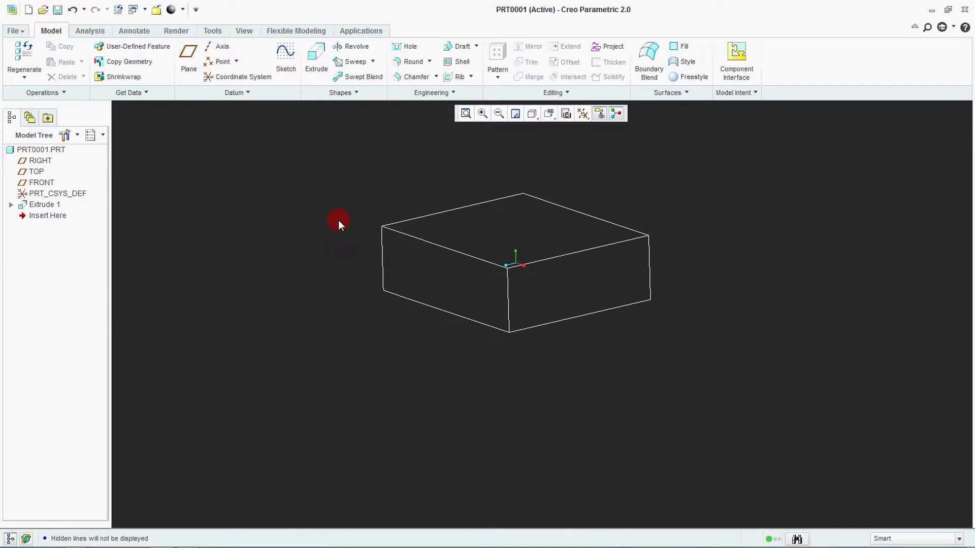
click(533, 118)
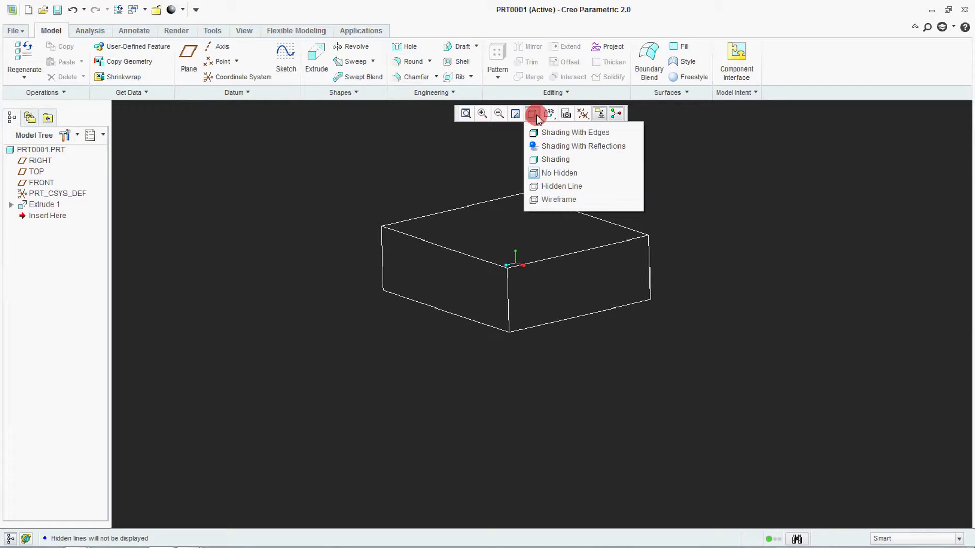
click(556, 187)
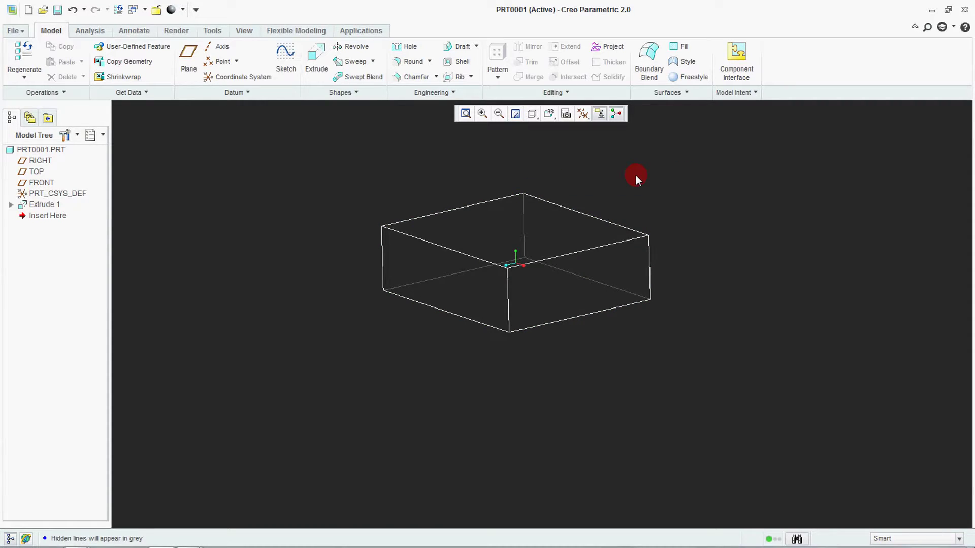
Show the box as Wireframe and orbit it to a new angle.
click(534, 118)
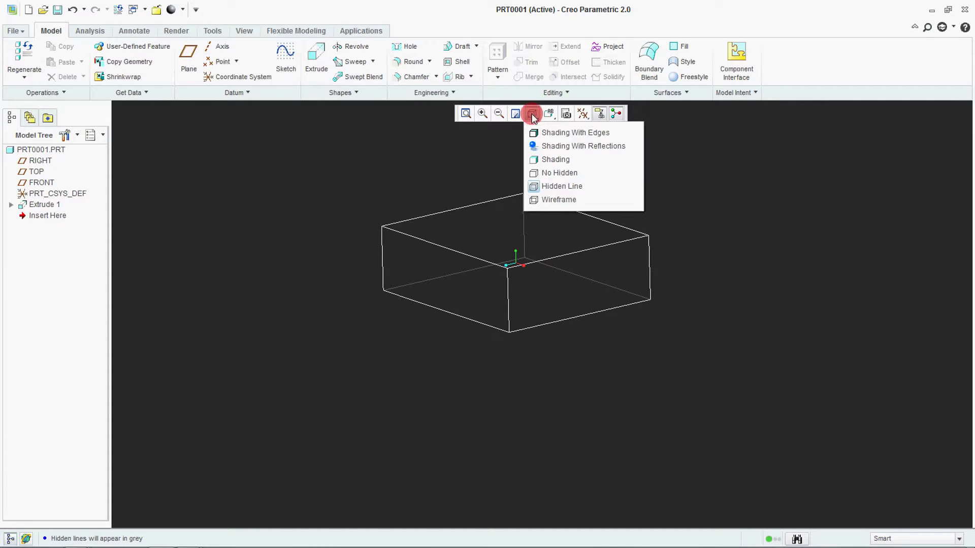
click(566, 202)
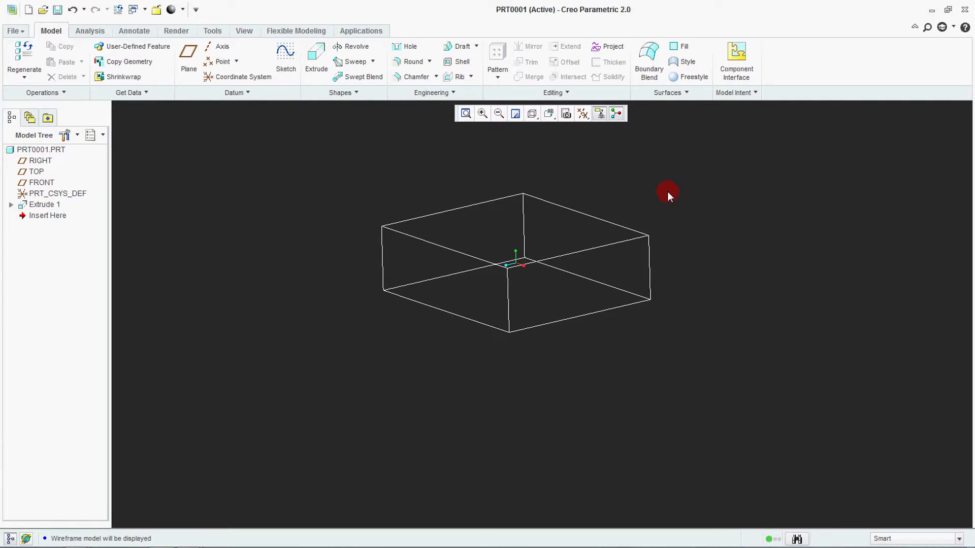
mouse_move(543, 365)
middle_down()
mouse_move(456, 410)
mouse_move(521, 202)
middle_up()
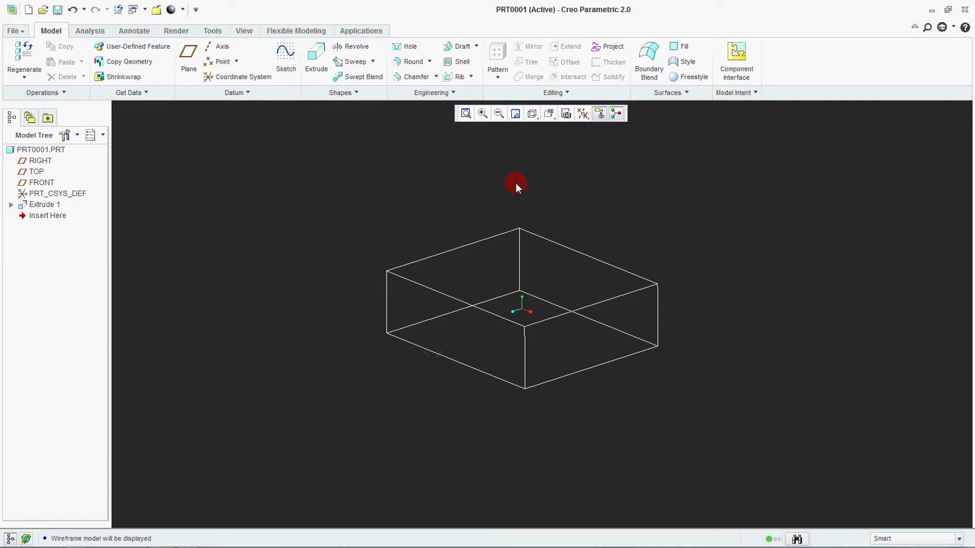
Return the box to plain Shading display.
click(533, 114)
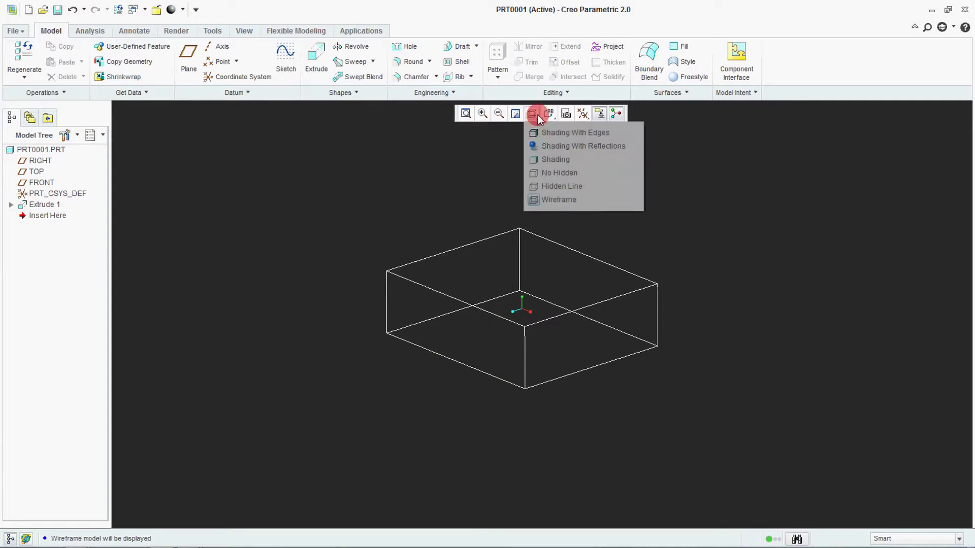
click(547, 160)
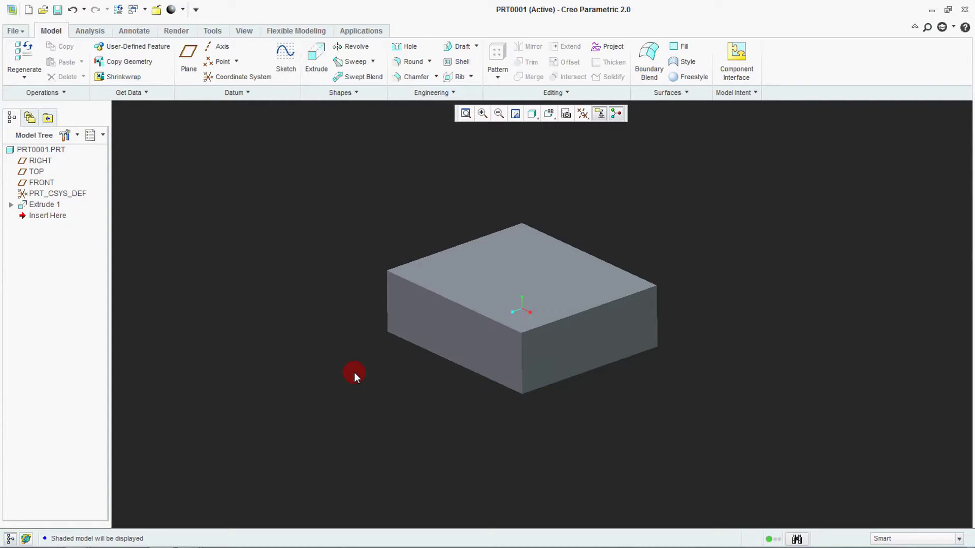
click(533, 113)
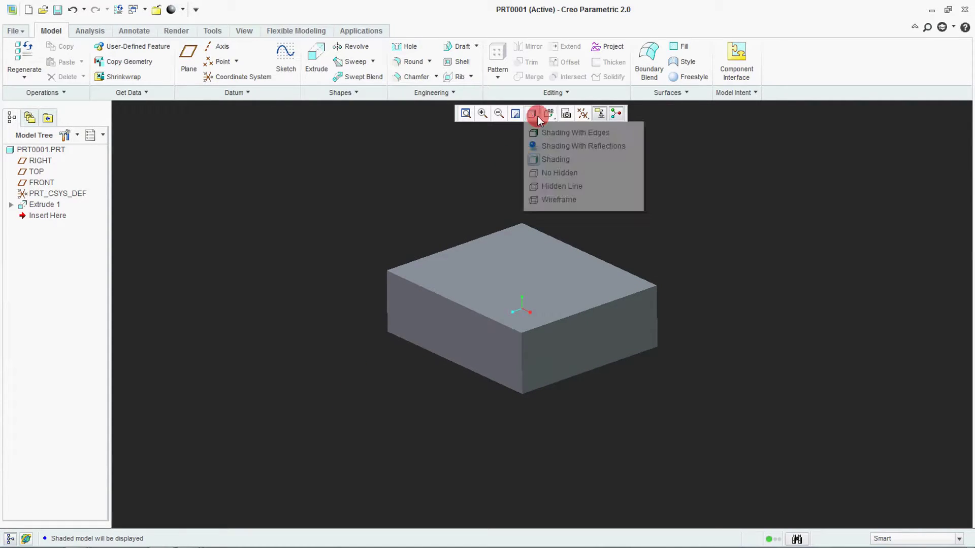
click(393, 198)
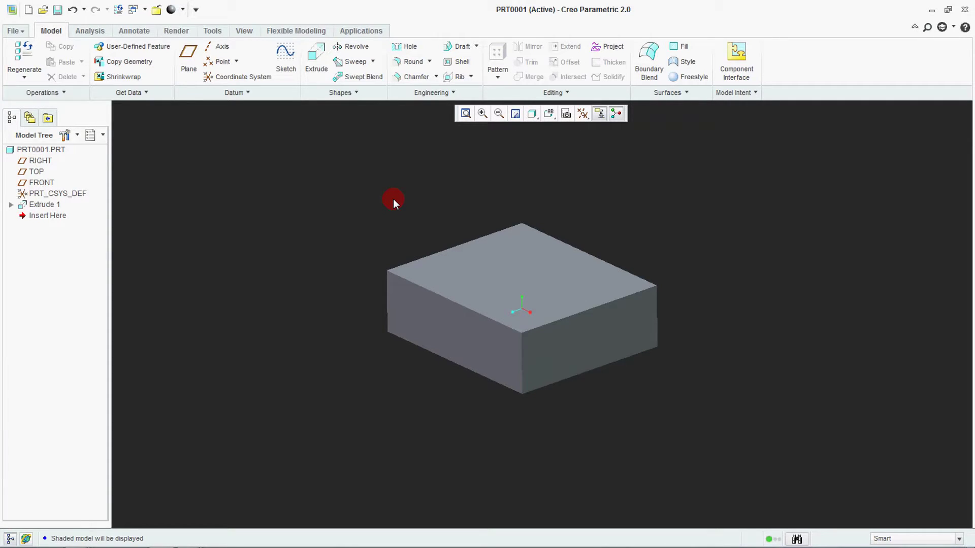
click(532, 114)
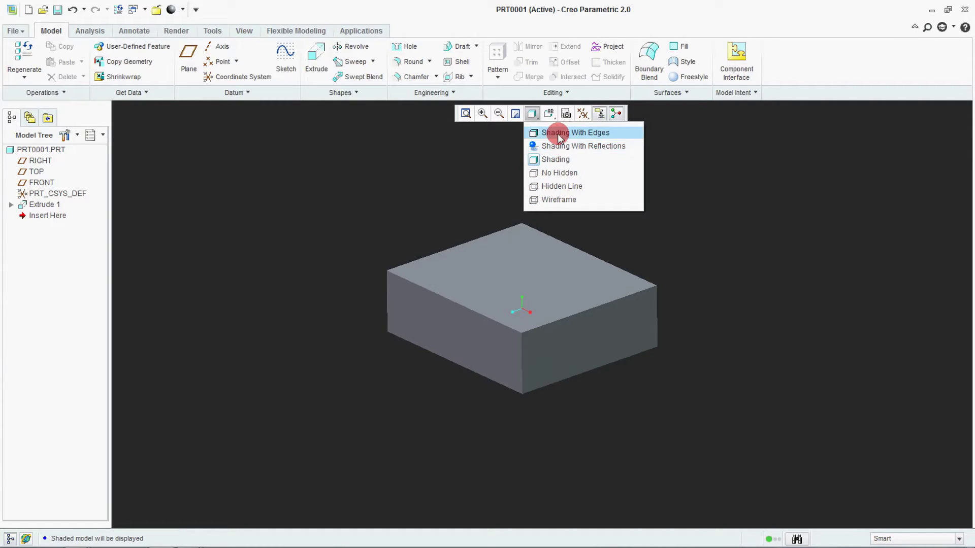
click(421, 191)
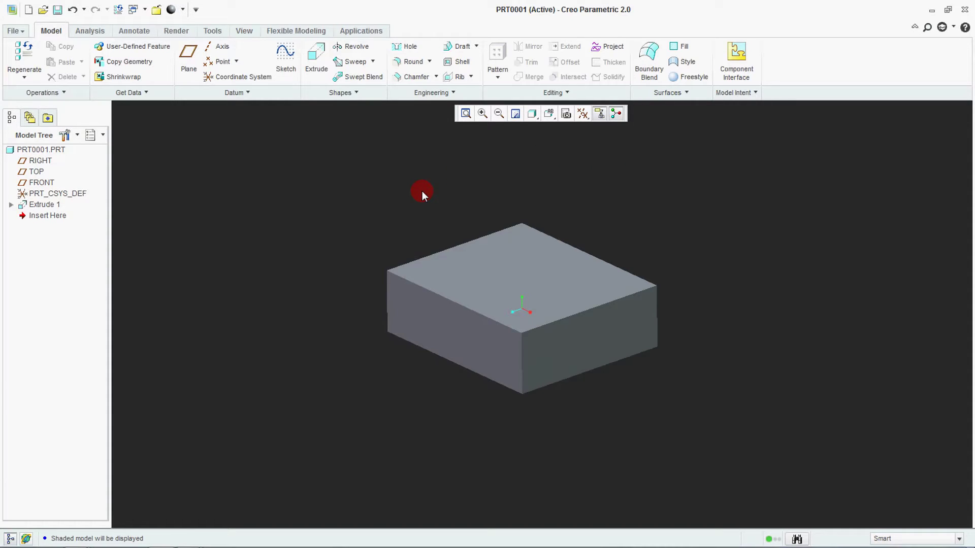
Set Entity Display's default geometry display to Shade With Reflection, apply, and close Options.
click(23, 30)
click(48, 312)
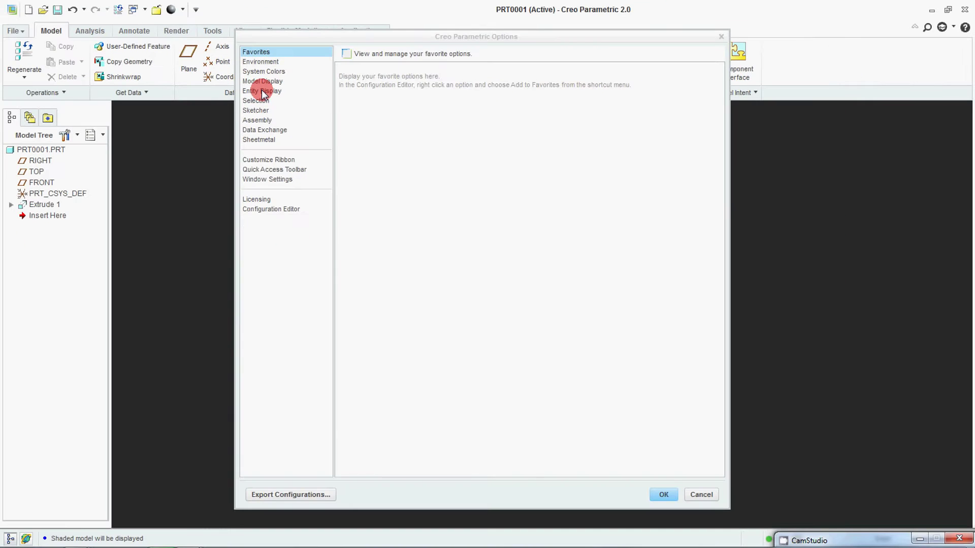
click(259, 103)
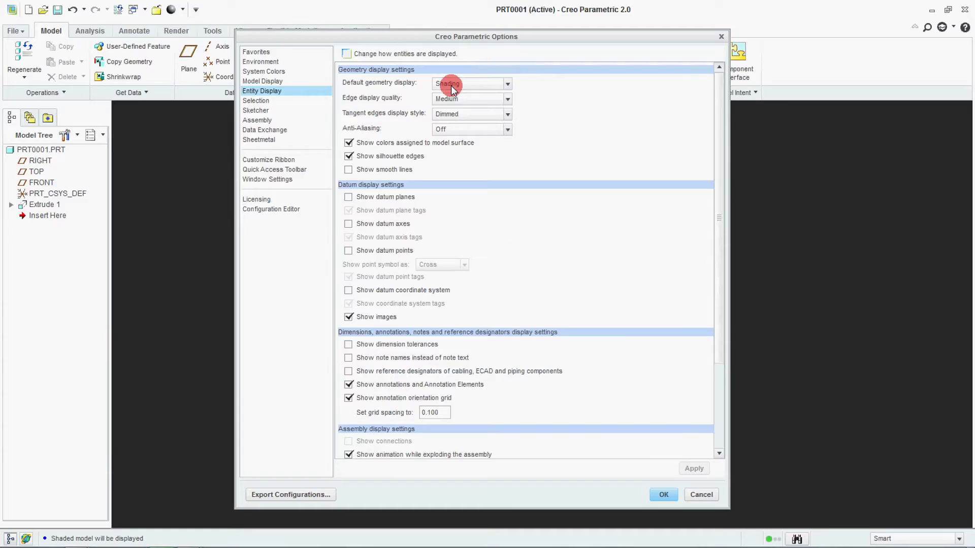
click(459, 87)
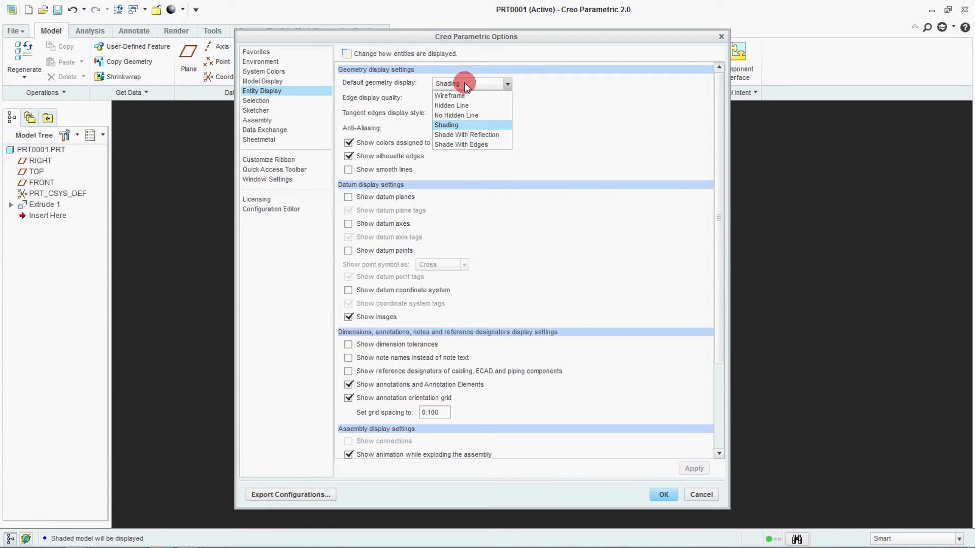
click(466, 133)
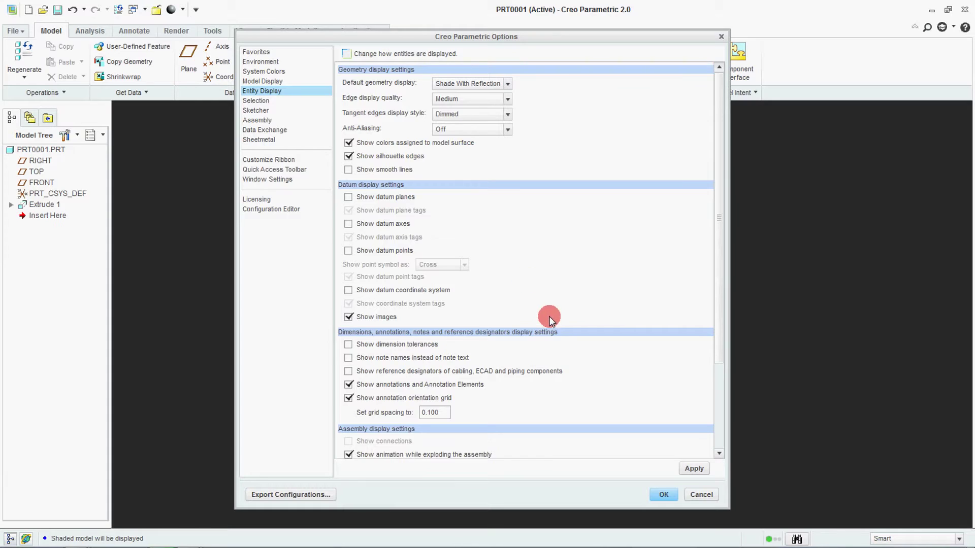
click(663, 494)
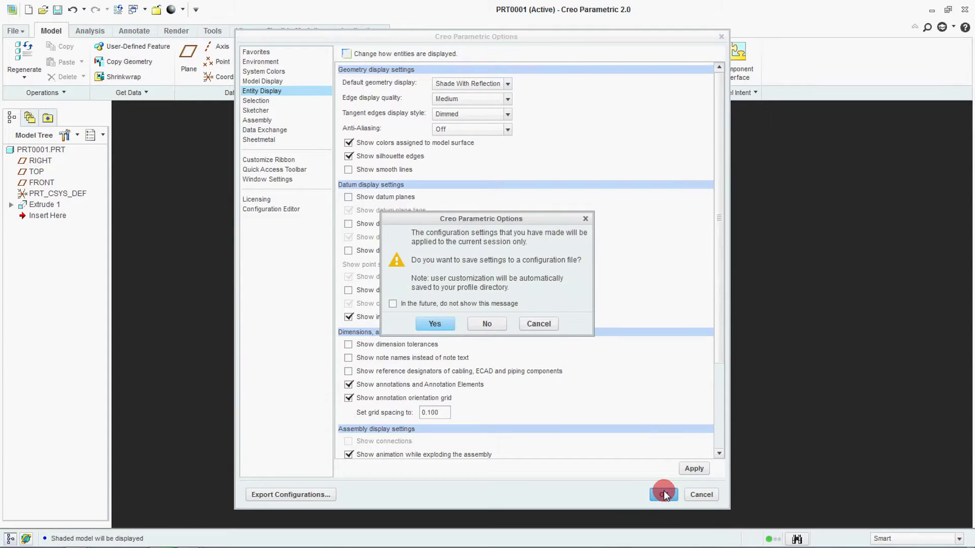
click(492, 323)
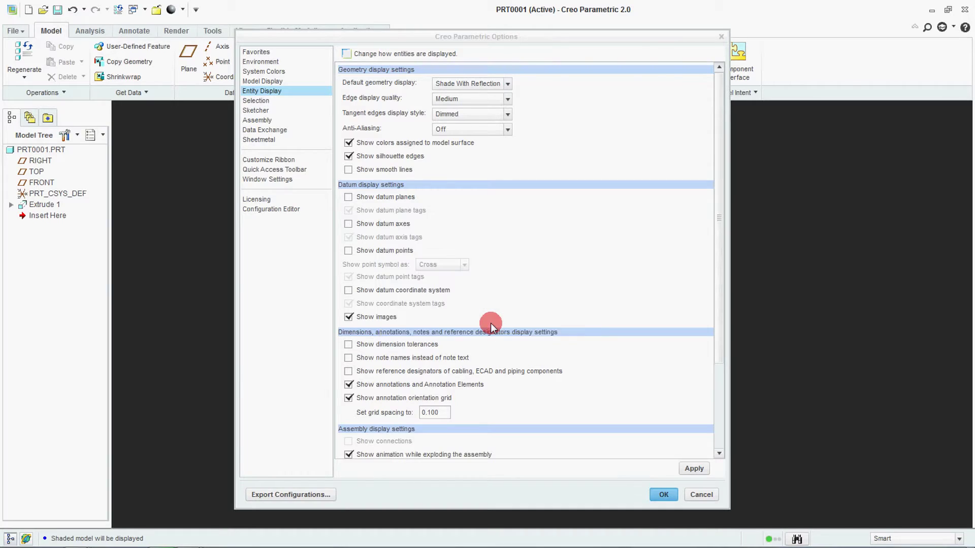
scroll(398, 425, up, 2)
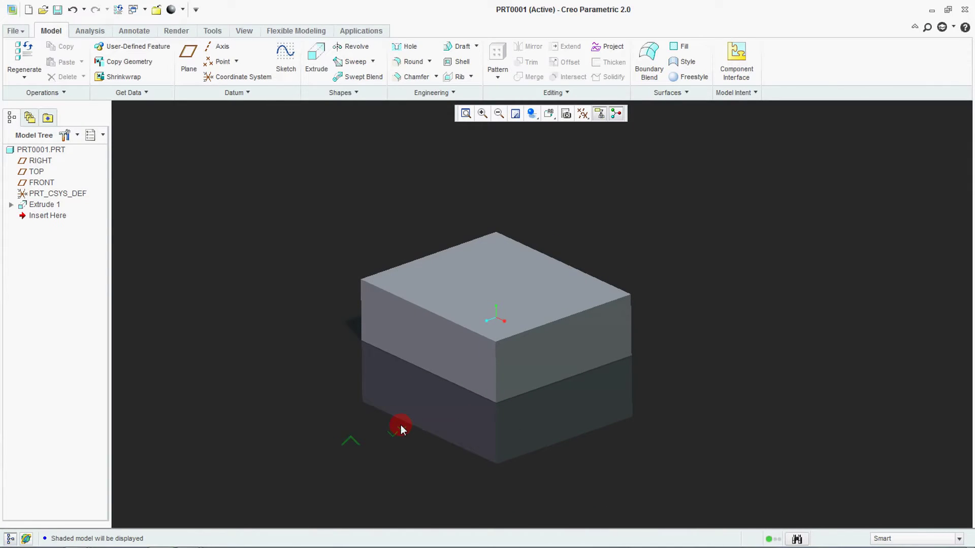
Delete Extrude 1 from the Model Tree, show the datum planes again, and reset the view.
right_click(40, 206)
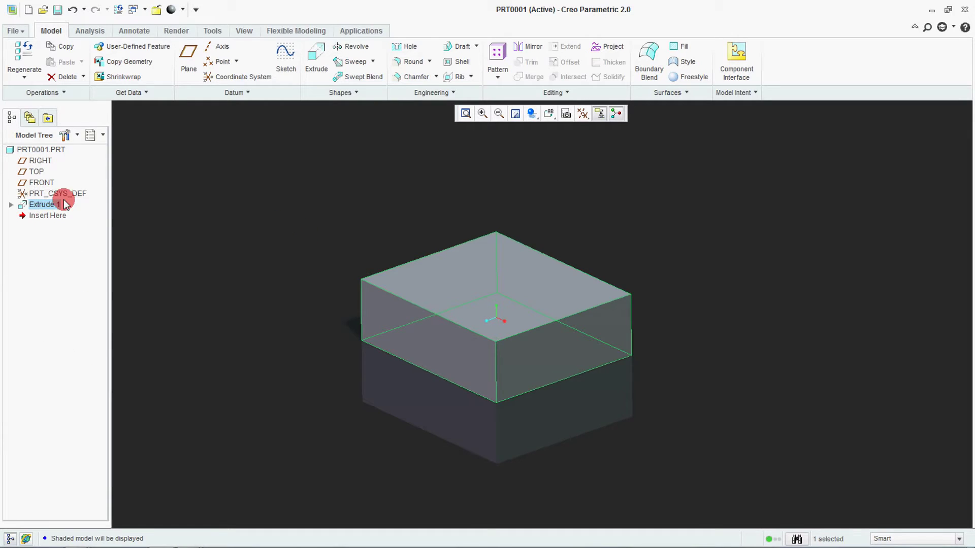
right_click(44, 200)
right_click(39, 204)
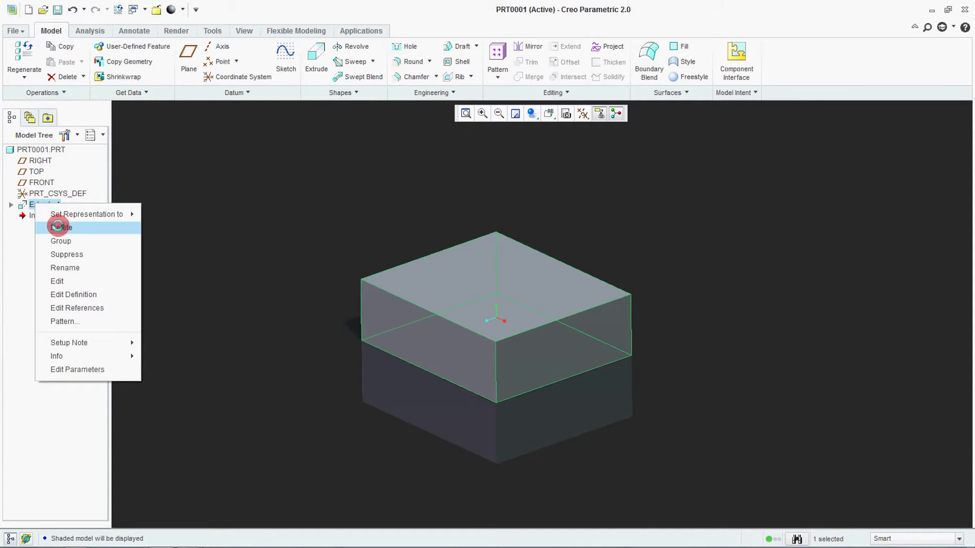
click(61, 226)
click(455, 292)
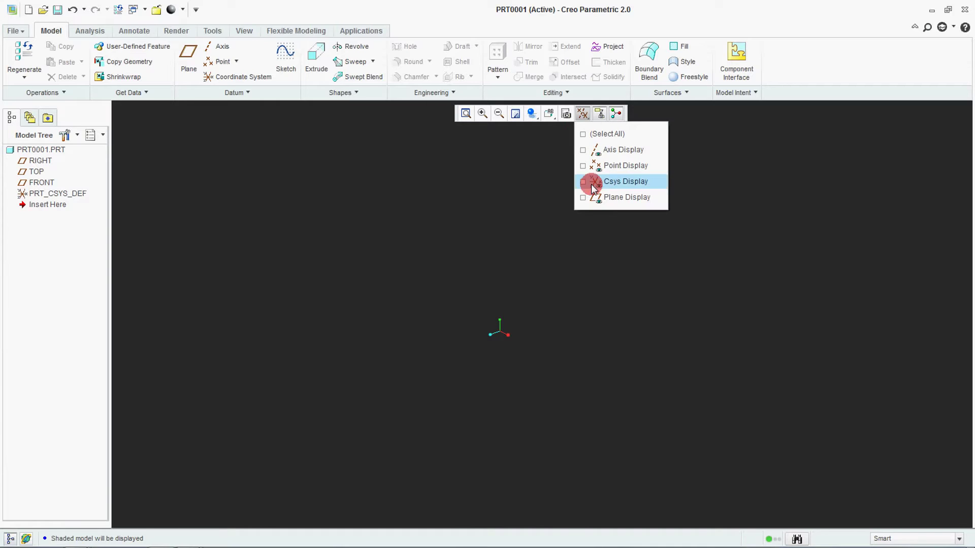
click(602, 197)
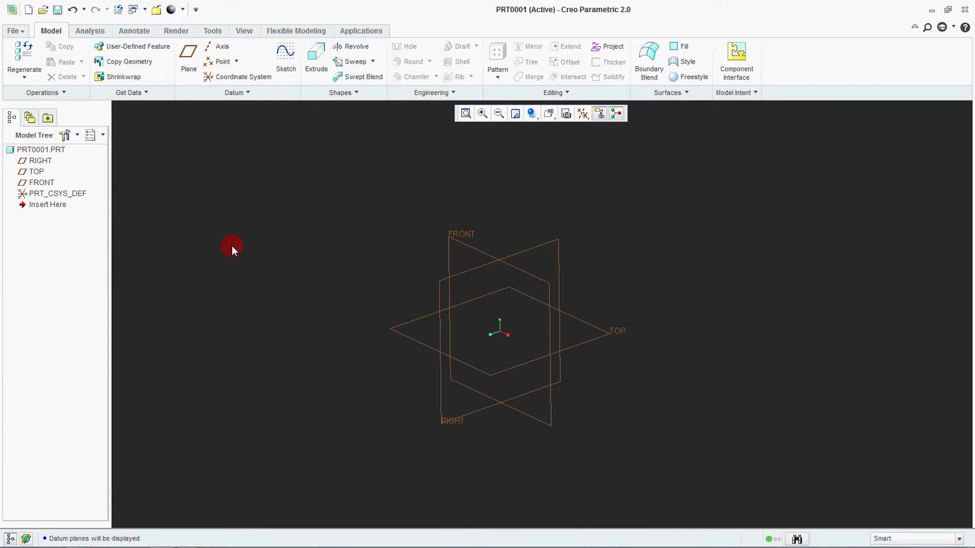
key(ctrl+d)
Extrude a circle centred at the origin on the TOP plane into a cylinder.
click(315, 61)
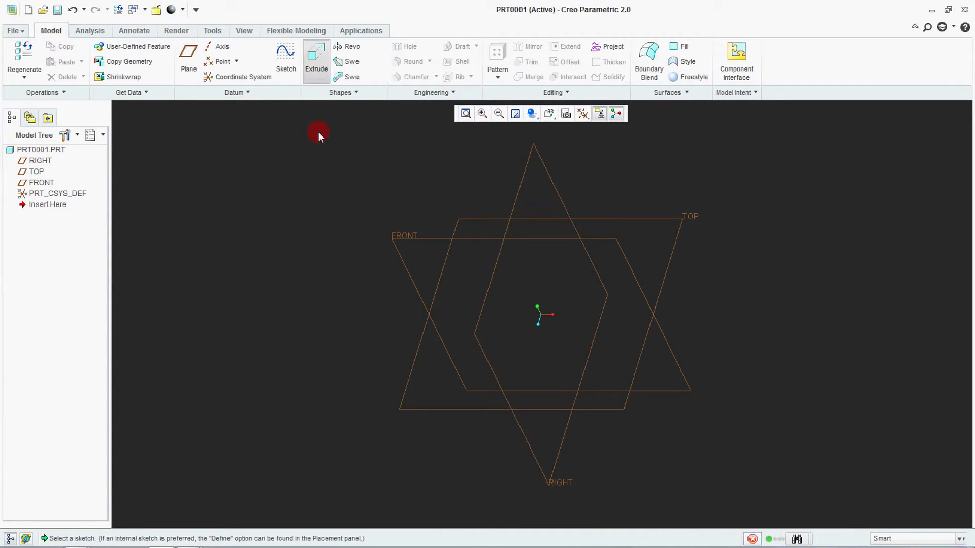
click(433, 300)
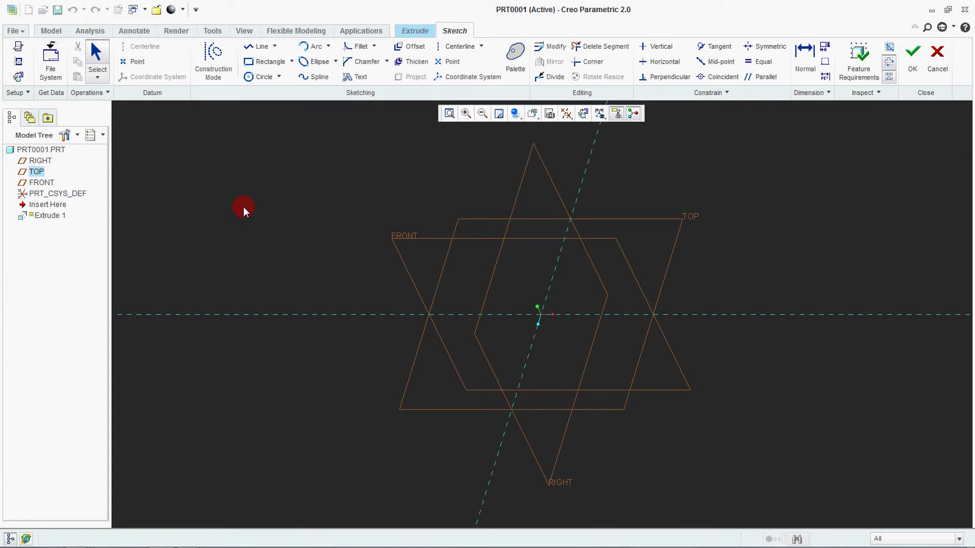
click(259, 76)
click(538, 314)
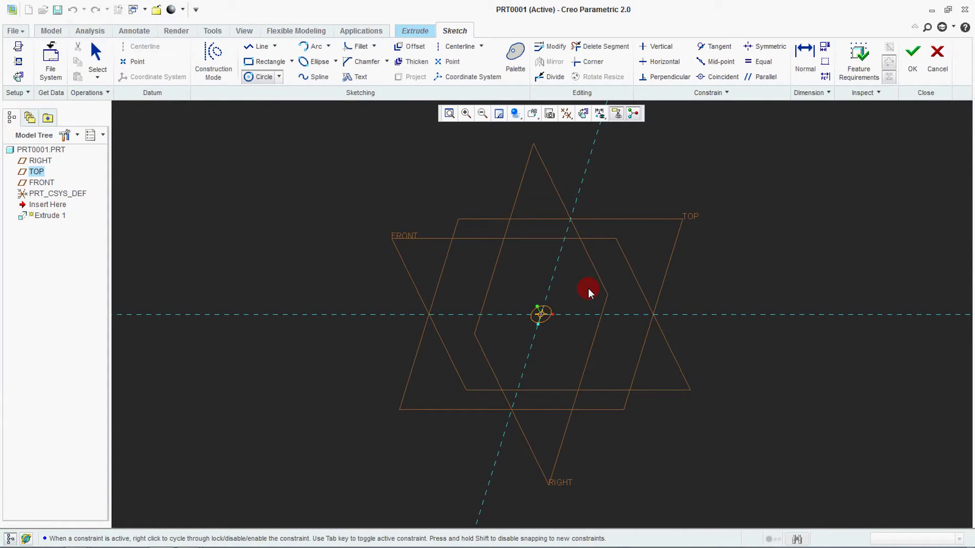
click(603, 264)
click(912, 54)
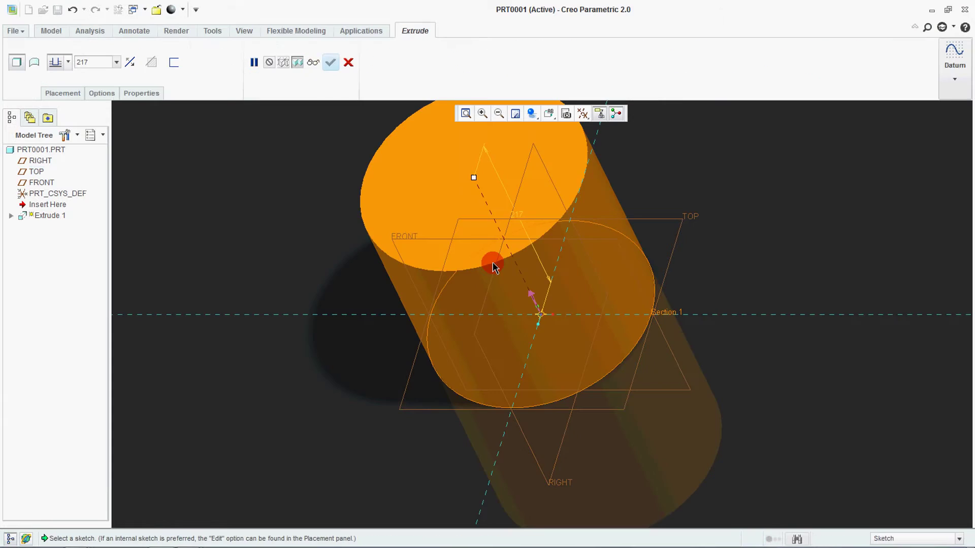
click(330, 61)
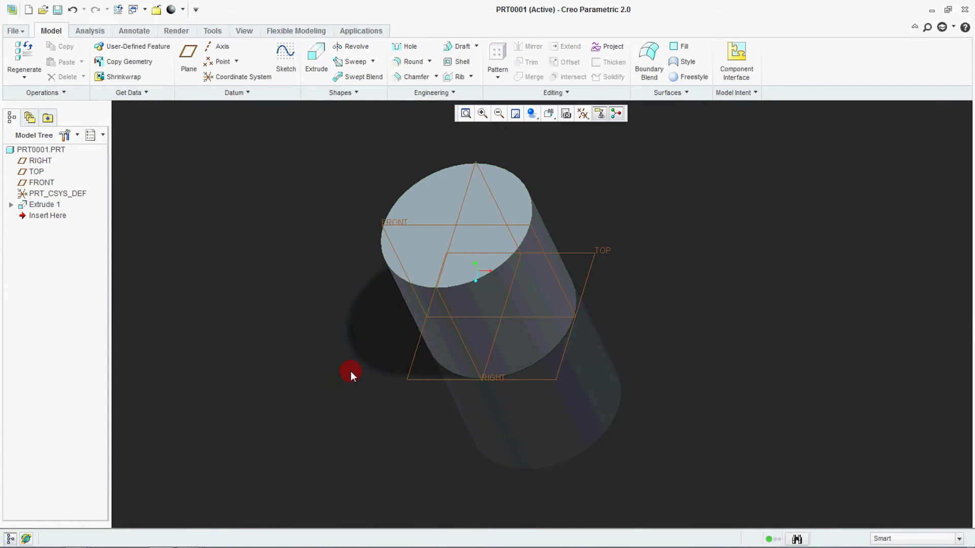
Orbit the cylinder upright and hide the datum planes.
middle_drag(350, 373, 359, 364)
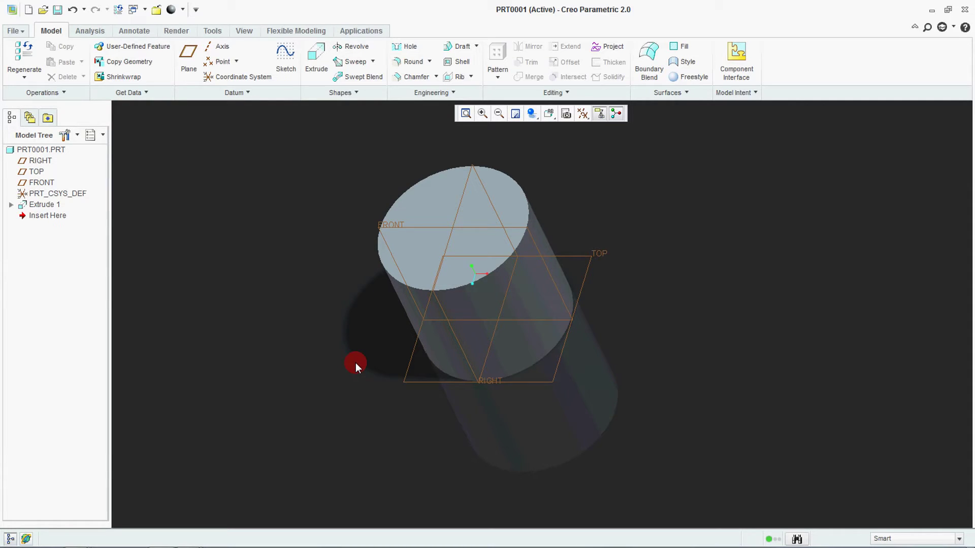
middle_drag(354, 364, 359, 381)
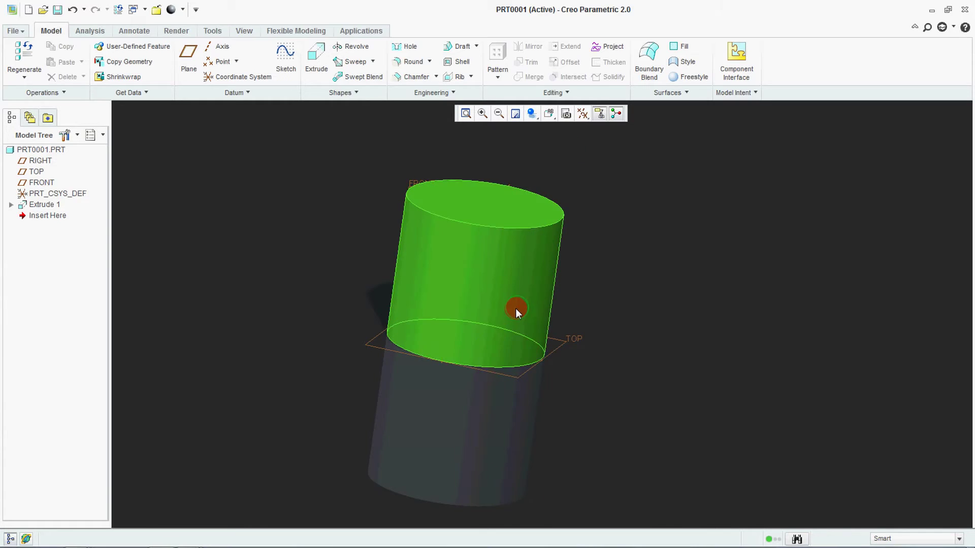
middle_drag(516, 308, 494, 314)
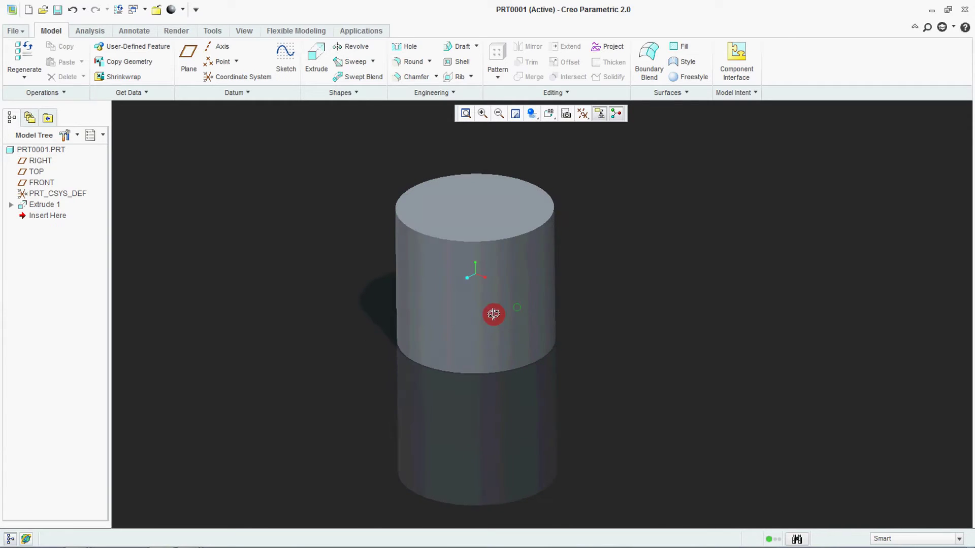
click(597, 114)
click(624, 199)
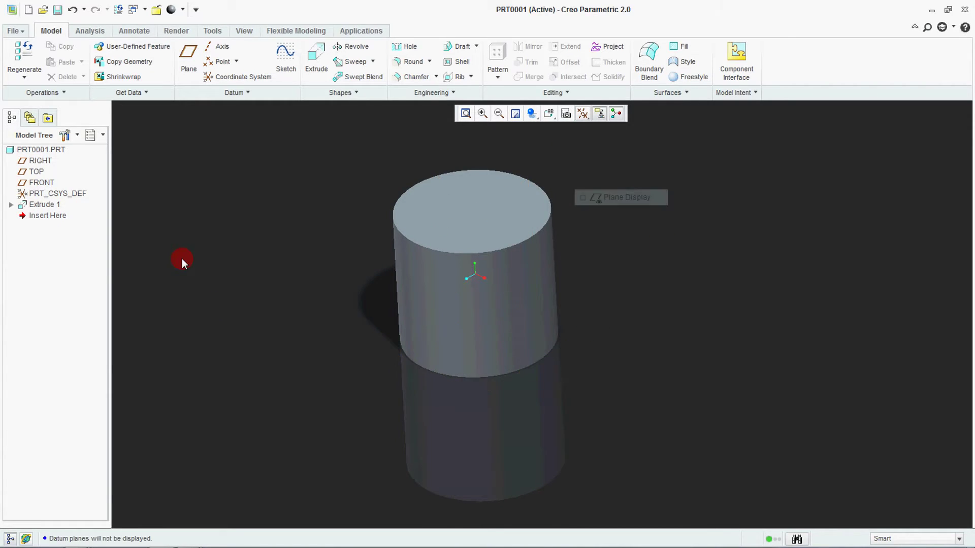
Set Entity Display's default geometry display to No Hidden Line, without saving a configuration file.
click(12, 12)
click(44, 307)
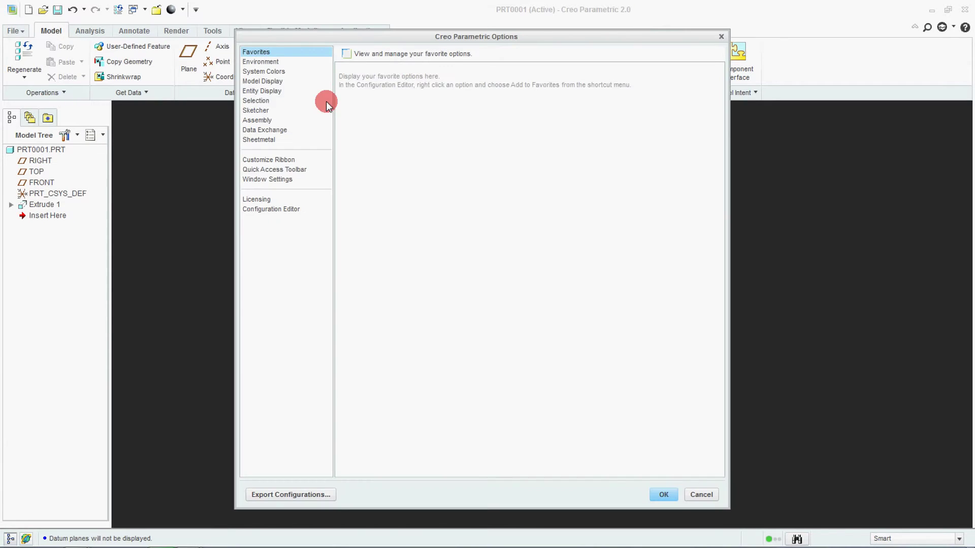
click(271, 89)
click(465, 84)
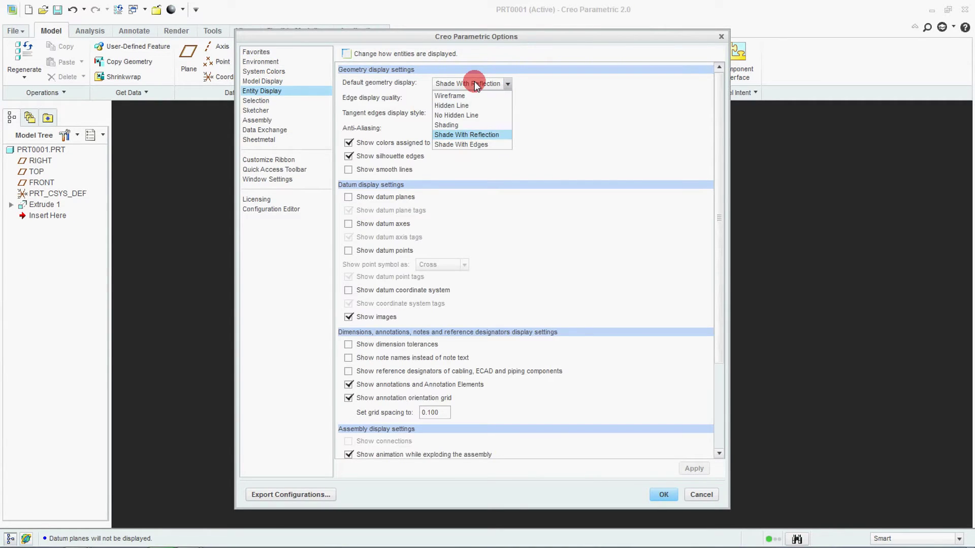
click(486, 119)
click(664, 495)
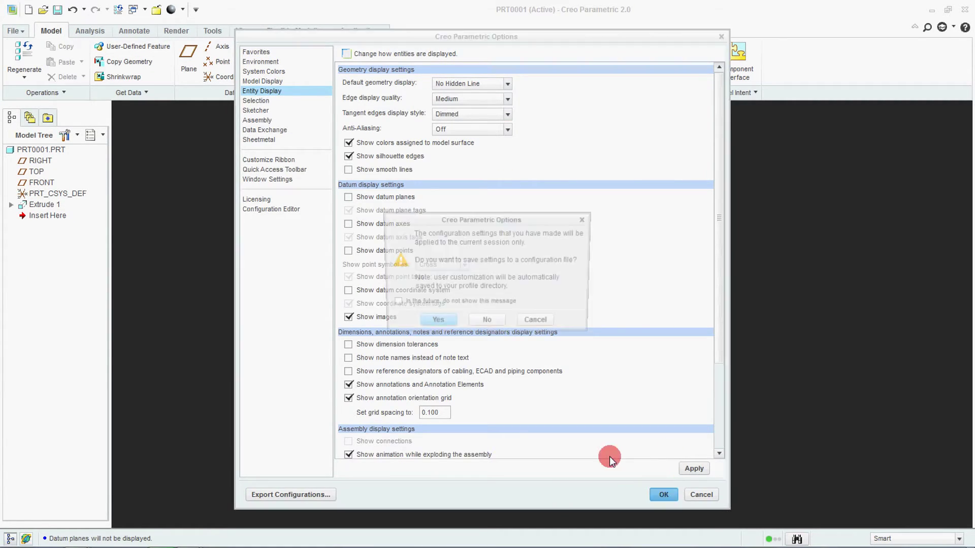
click(492, 324)
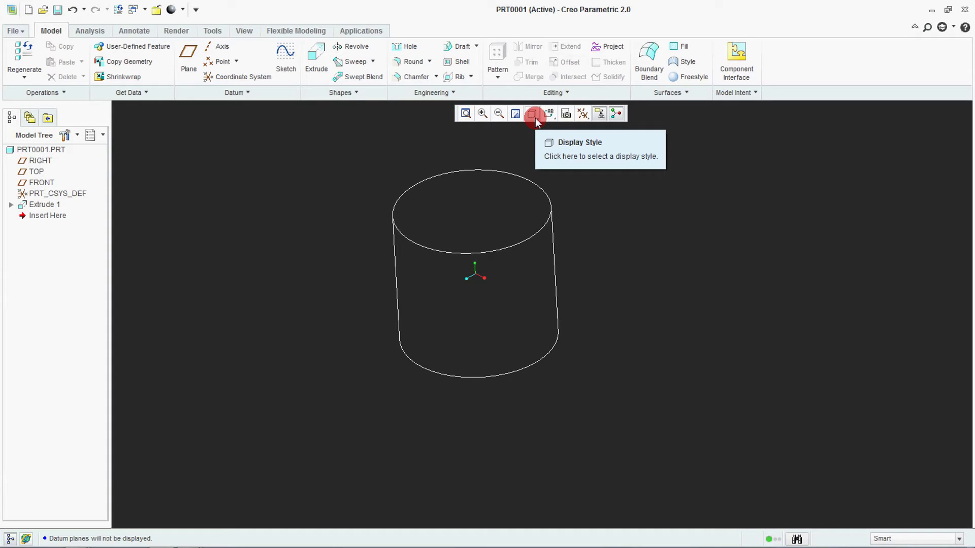
Create a new part from the mmns_part_solid template and show its datum planes.
click(28, 10)
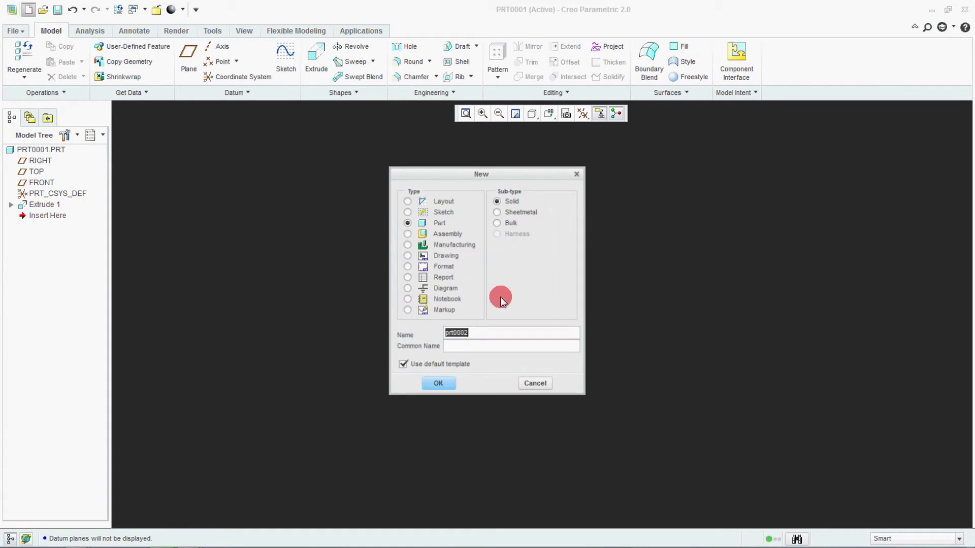
click(403, 364)
click(438, 383)
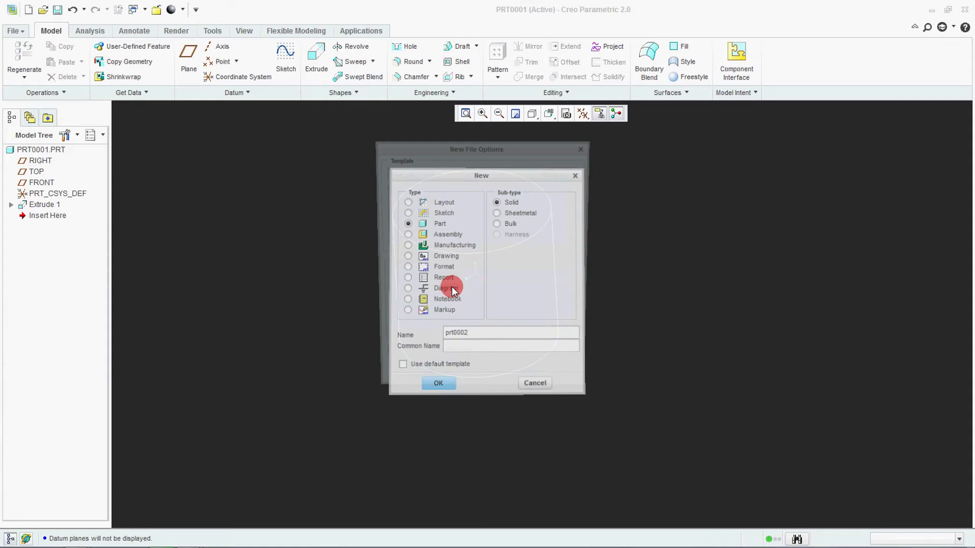
click(413, 229)
click(422, 379)
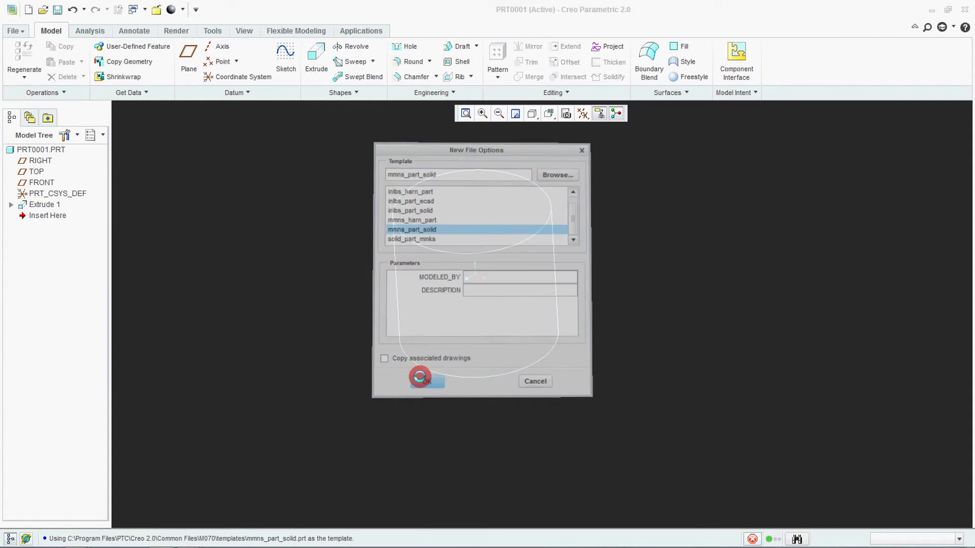
click(577, 117)
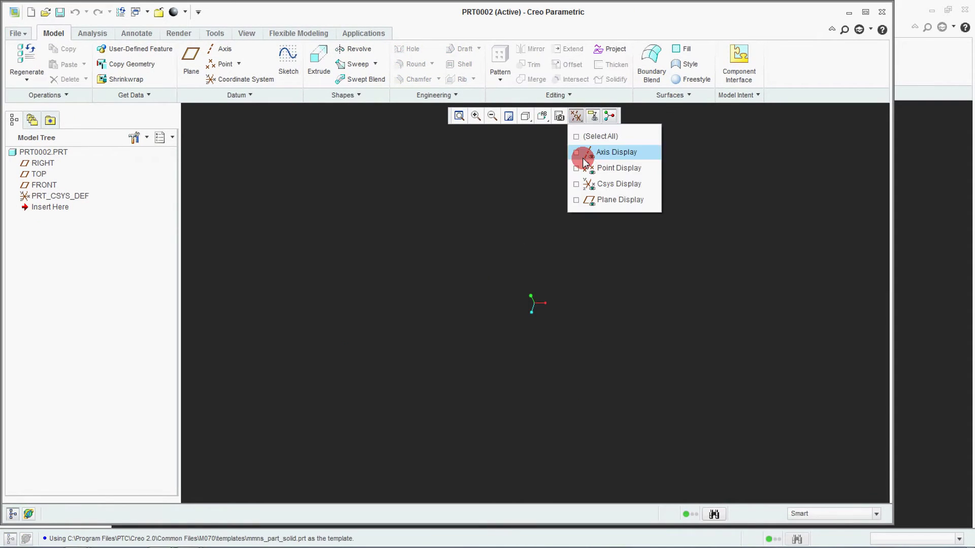
click(581, 198)
Extrude a rectangle sketched on the TOP plane 100 deep into a box.
click(319, 57)
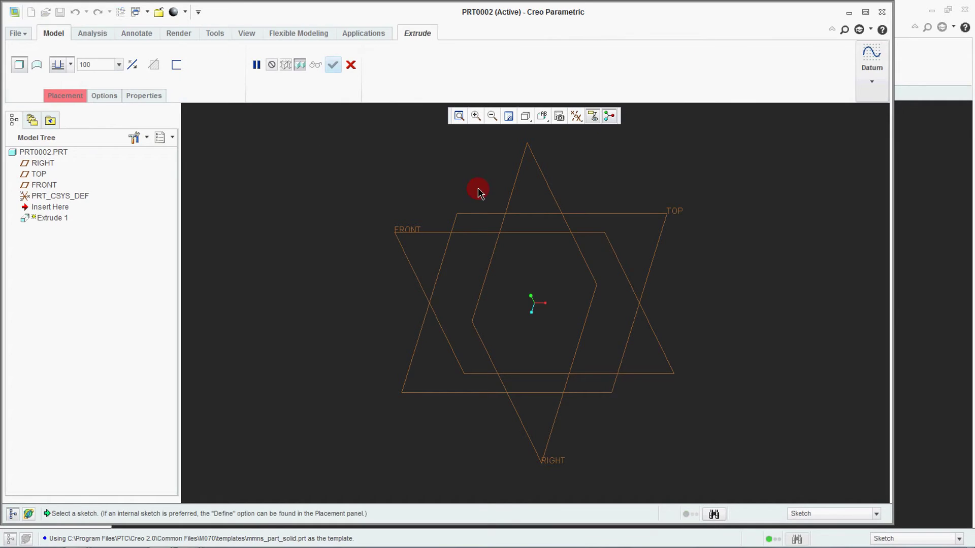
click(463, 214)
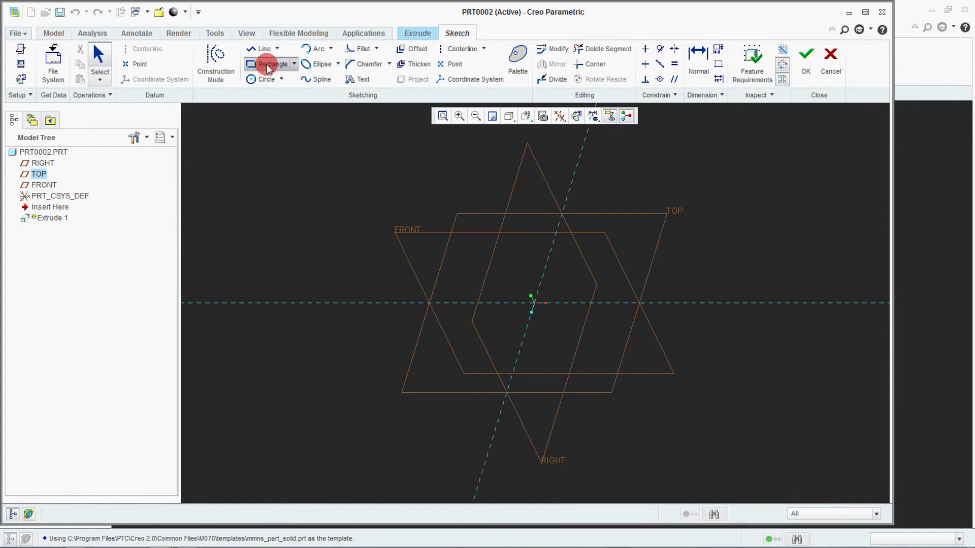
click(268, 64)
click(488, 262)
click(617, 370)
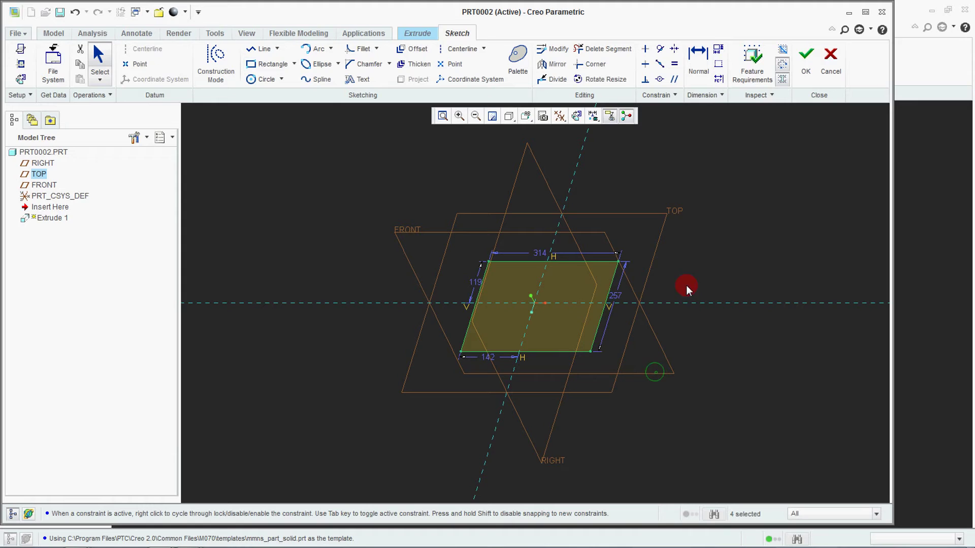
click(806, 57)
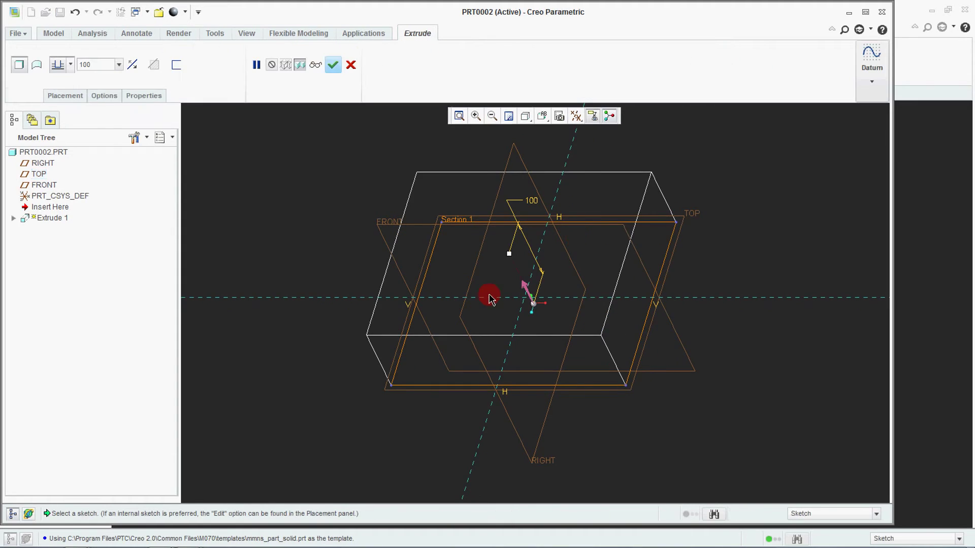
click(333, 64)
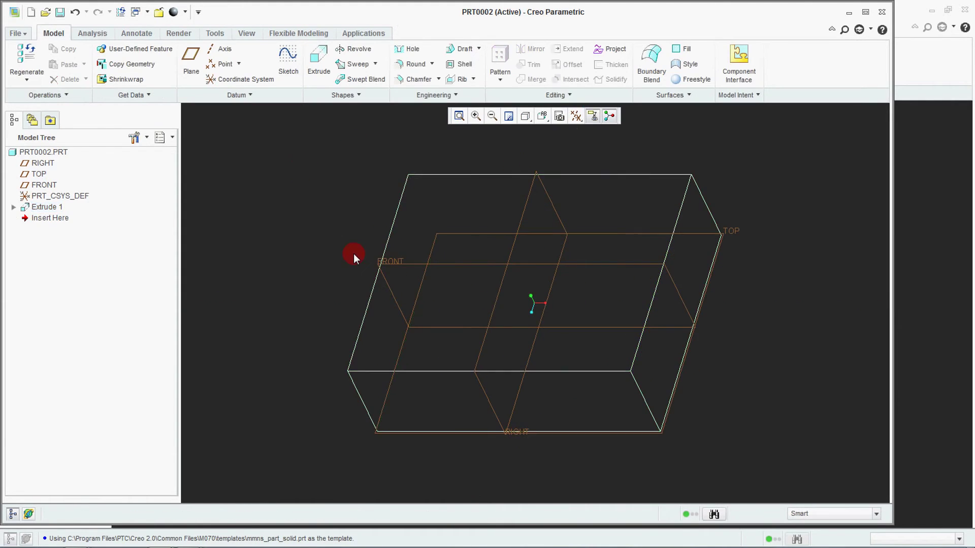
Show the box with No Hidden lines in the standard orientation, then open the File menu.
click(530, 122)
click(548, 161)
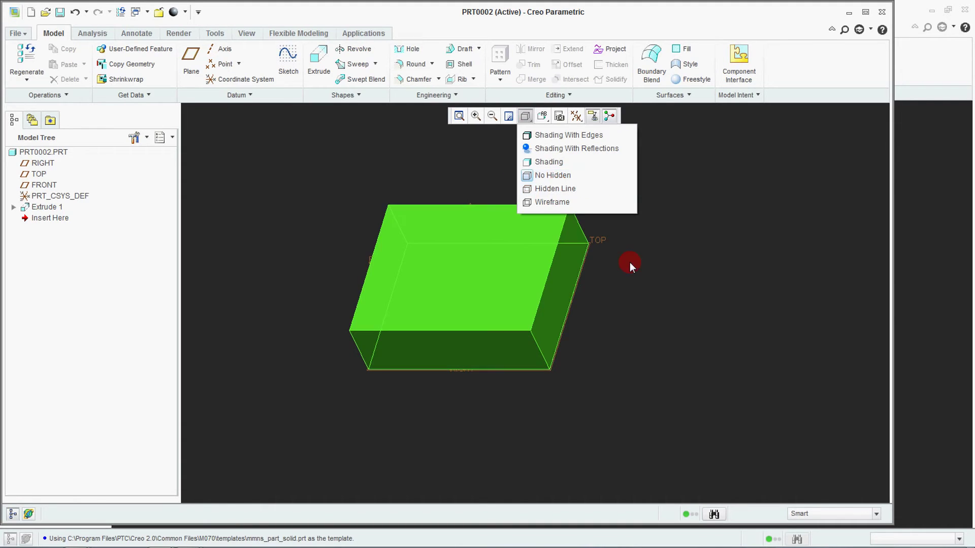
click(545, 176)
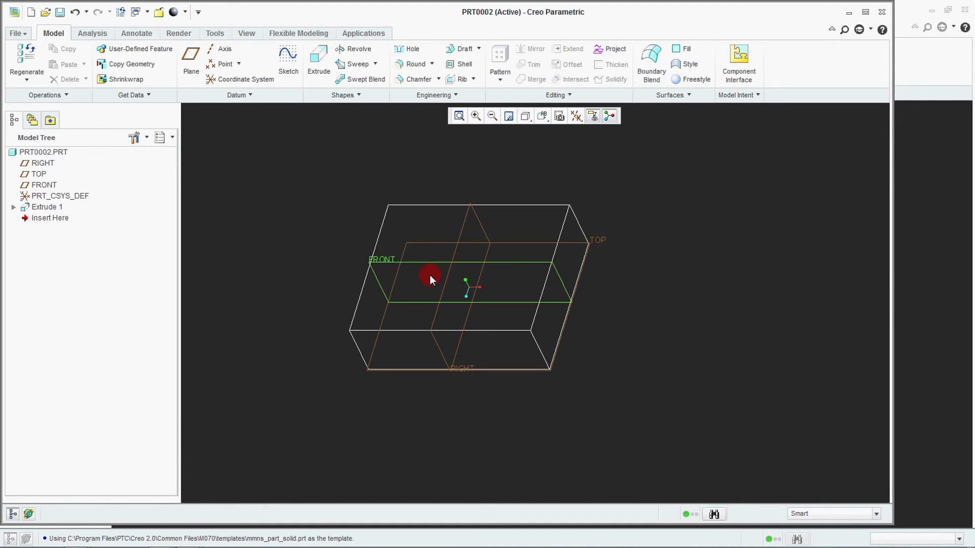
key(ctrl+d)
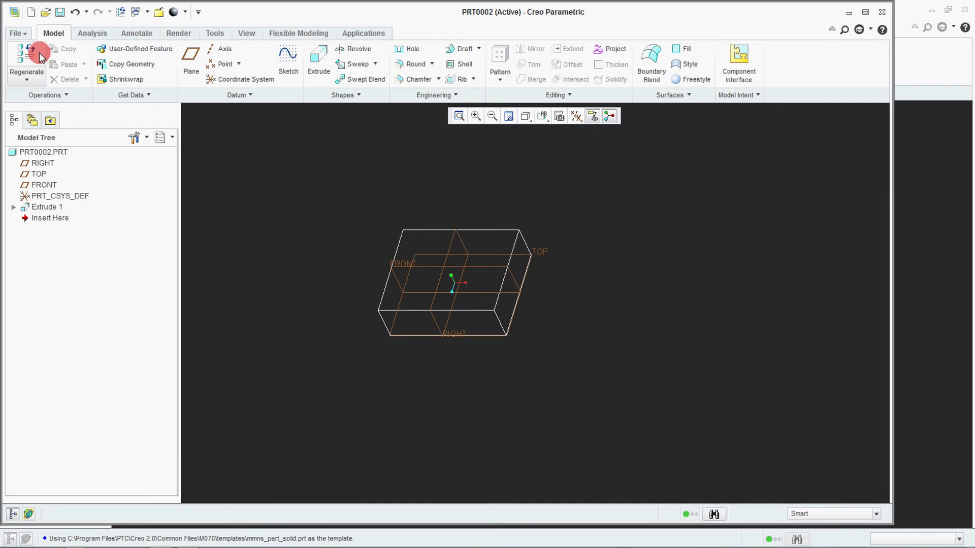
click(16, 33)
Set Entity Display's default geometry display to Shade With Edges, without saving the configuration.
click(46, 309)
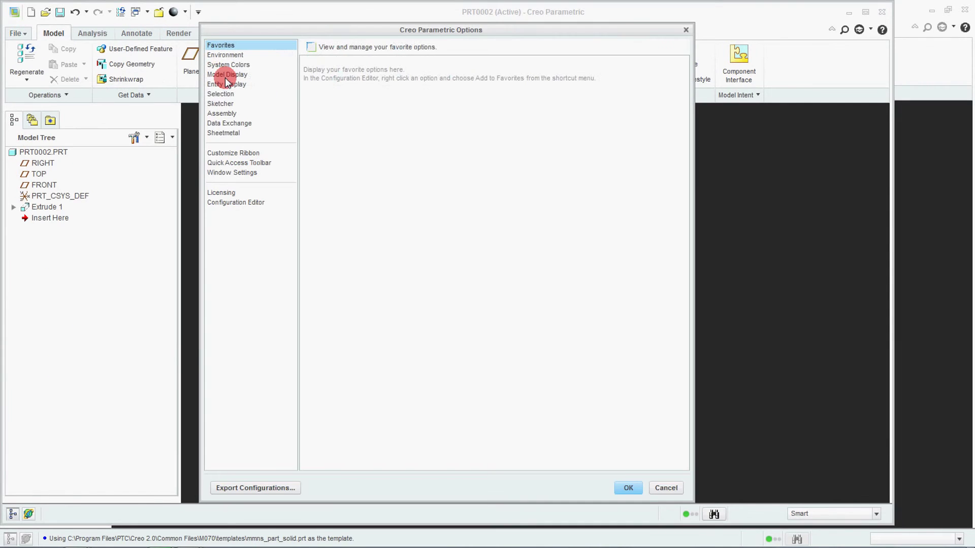
click(228, 83)
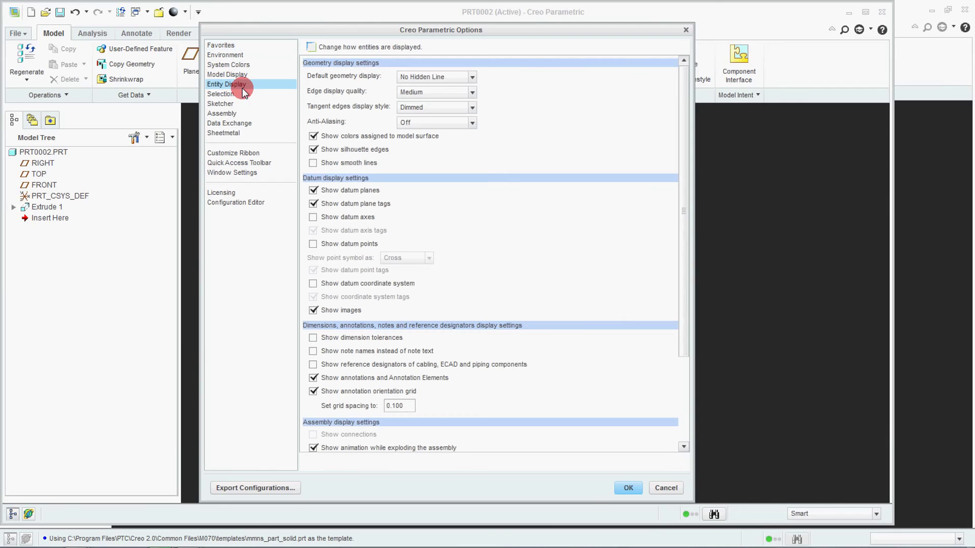
click(435, 77)
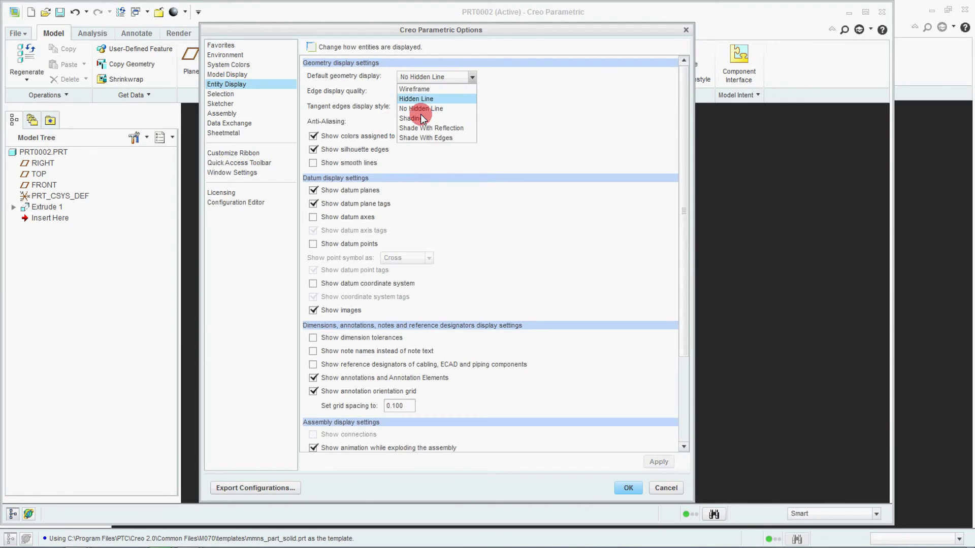
click(442, 138)
click(630, 487)
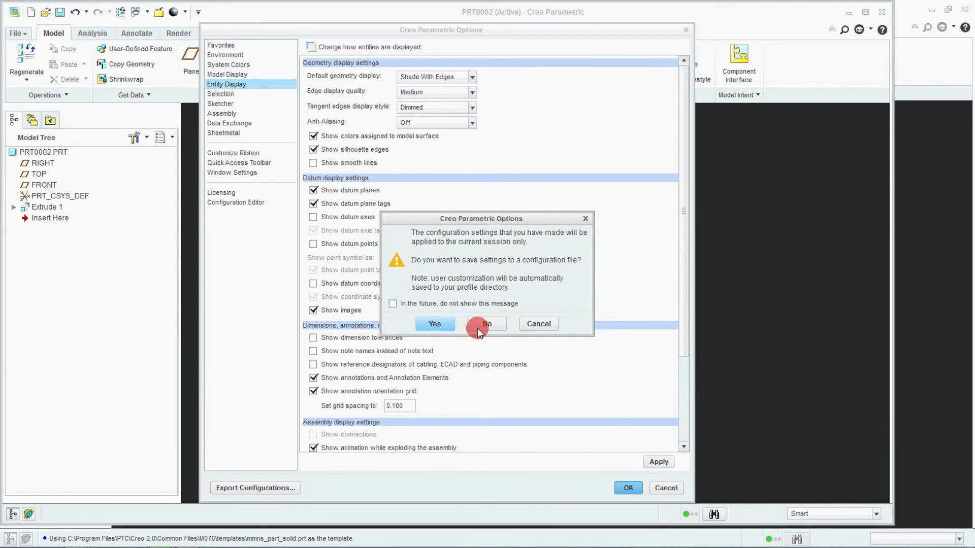
click(487, 326)
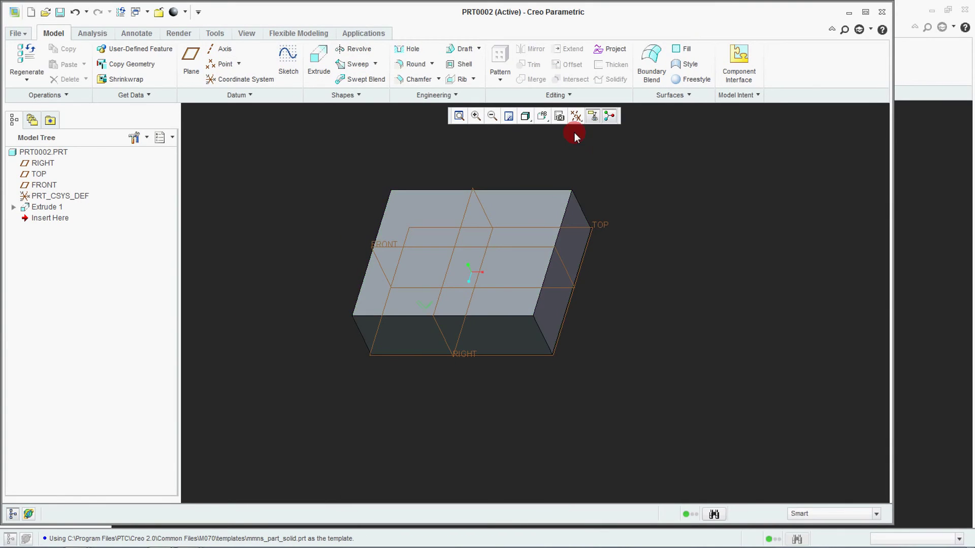
Turn off Plane Display on PRT0002, then make PRT0001.PRT the active window.
click(593, 115)
click(591, 201)
scroll(545, 317, down, 2)
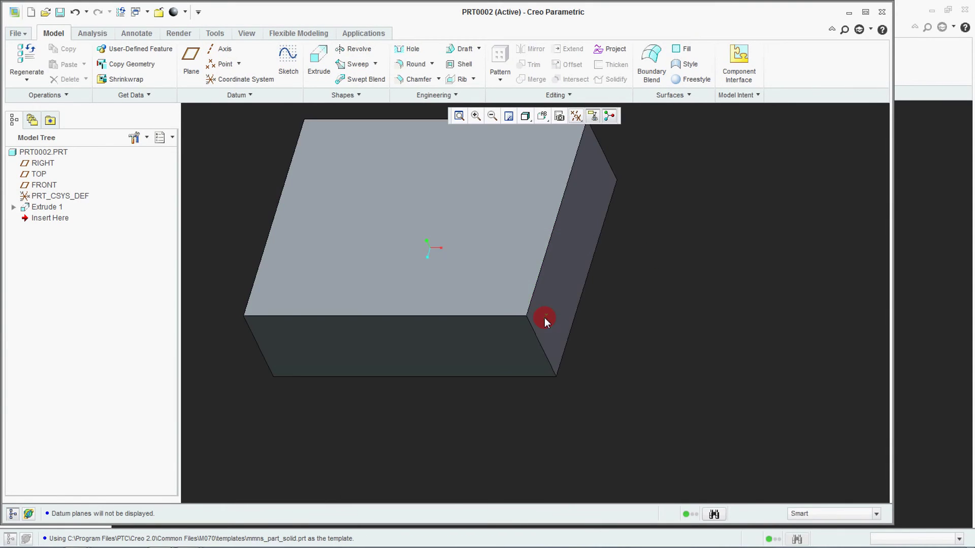
click(147, 13)
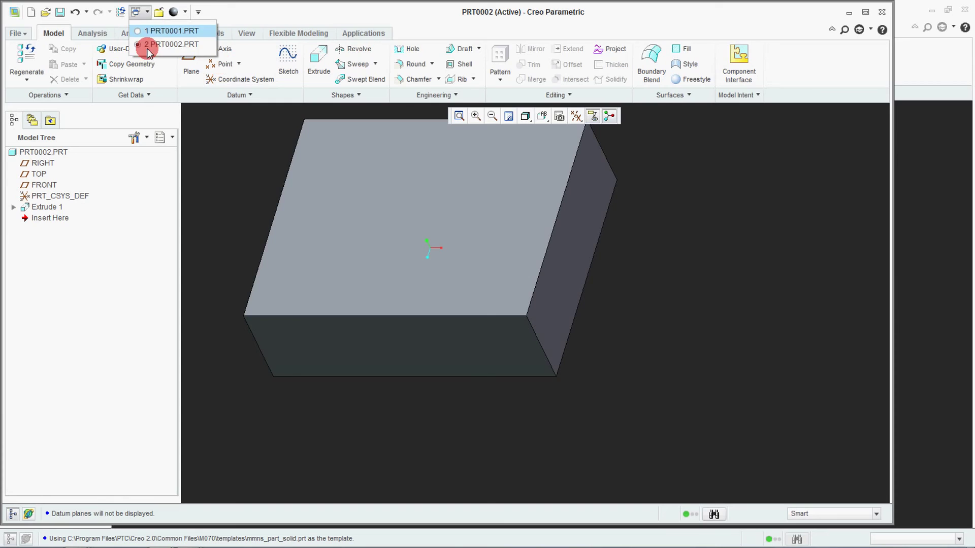
click(171, 31)
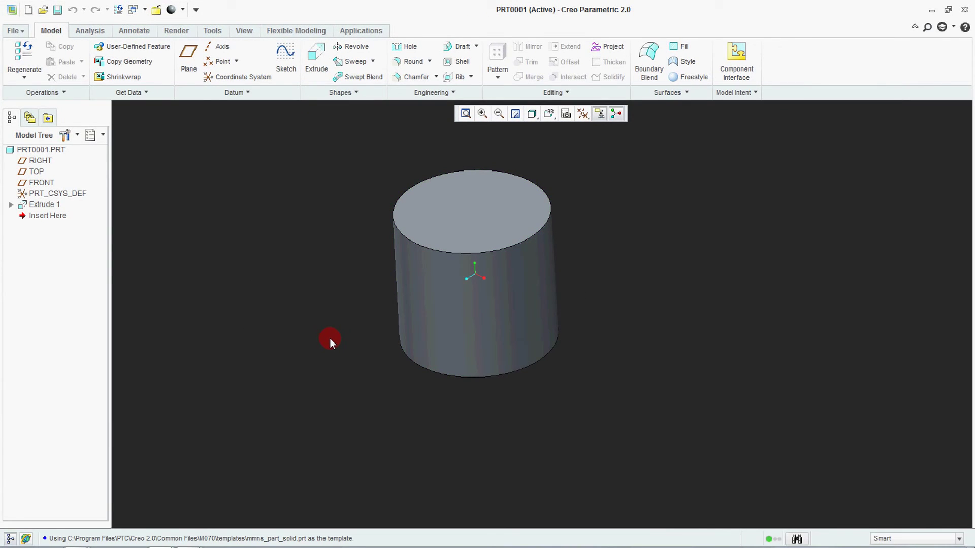
click(535, 118)
click(403, 149)
scroll(403, 149, up, 2)
scroll(440, 139, down, 2)
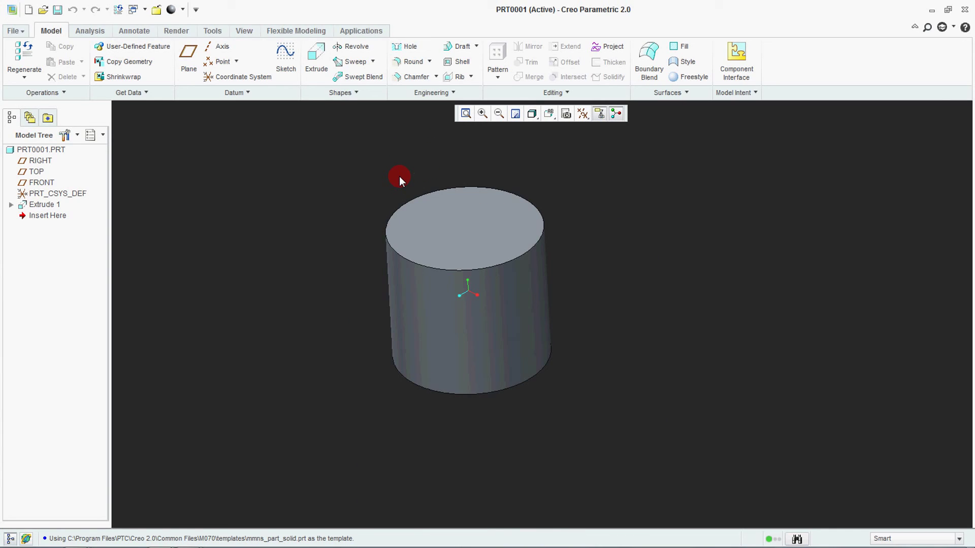